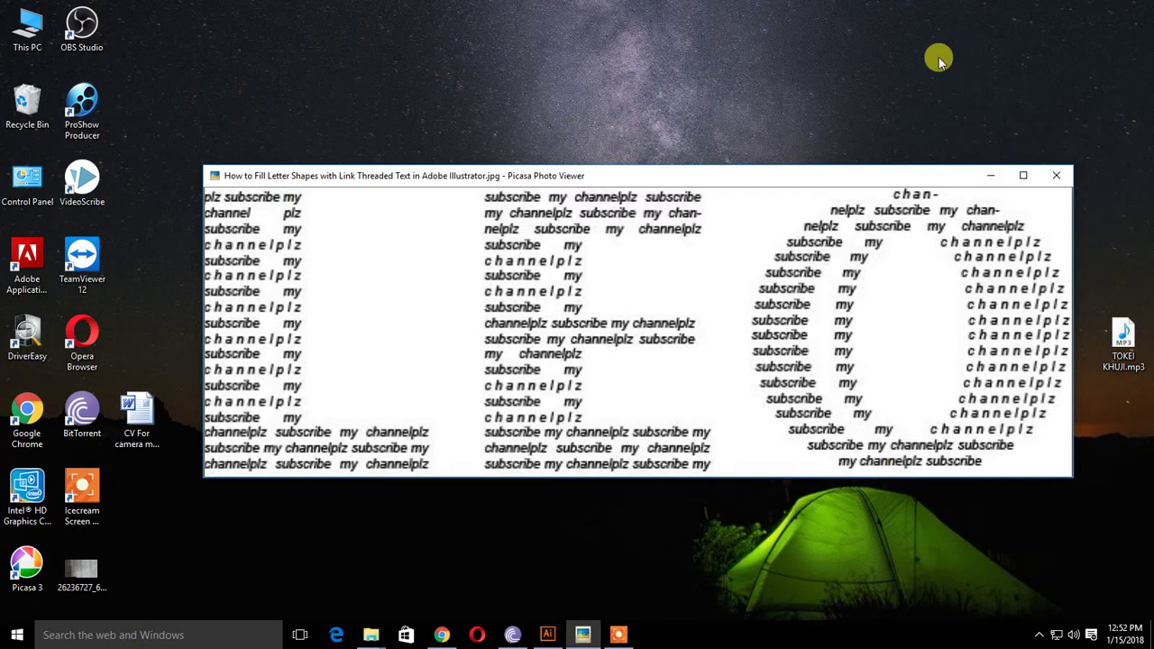
Switch from the Picasa preview of the text-filled letters to Adobe Illustrator
click(548, 635)
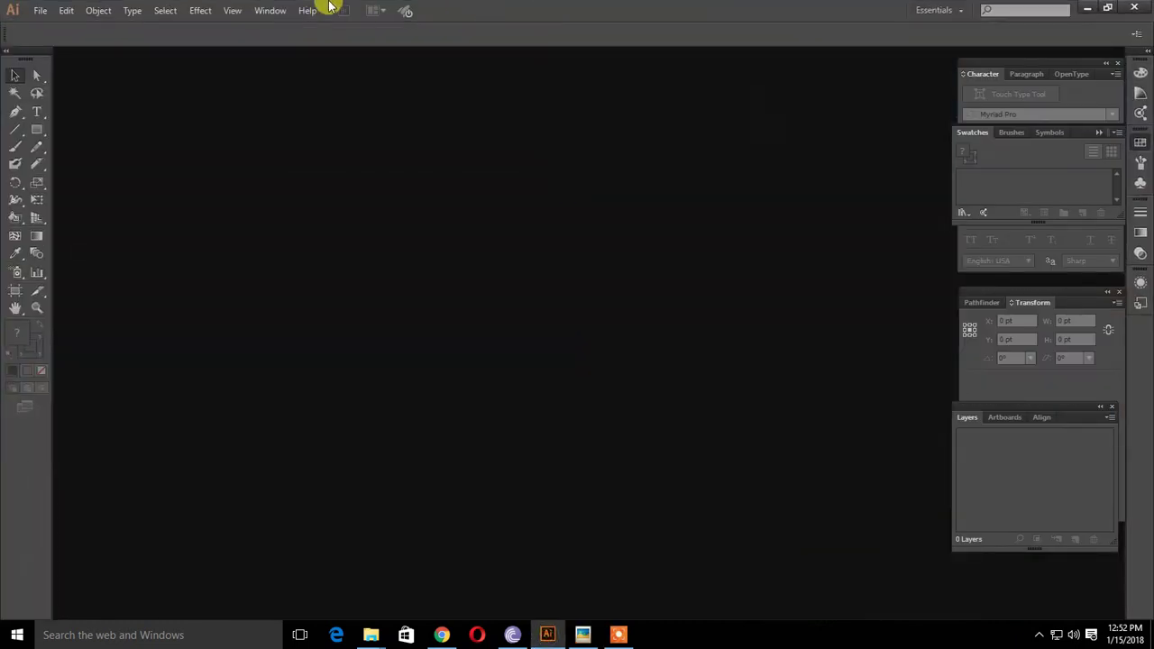
Create a new blank document and type LEO on the artboard
click(40, 11)
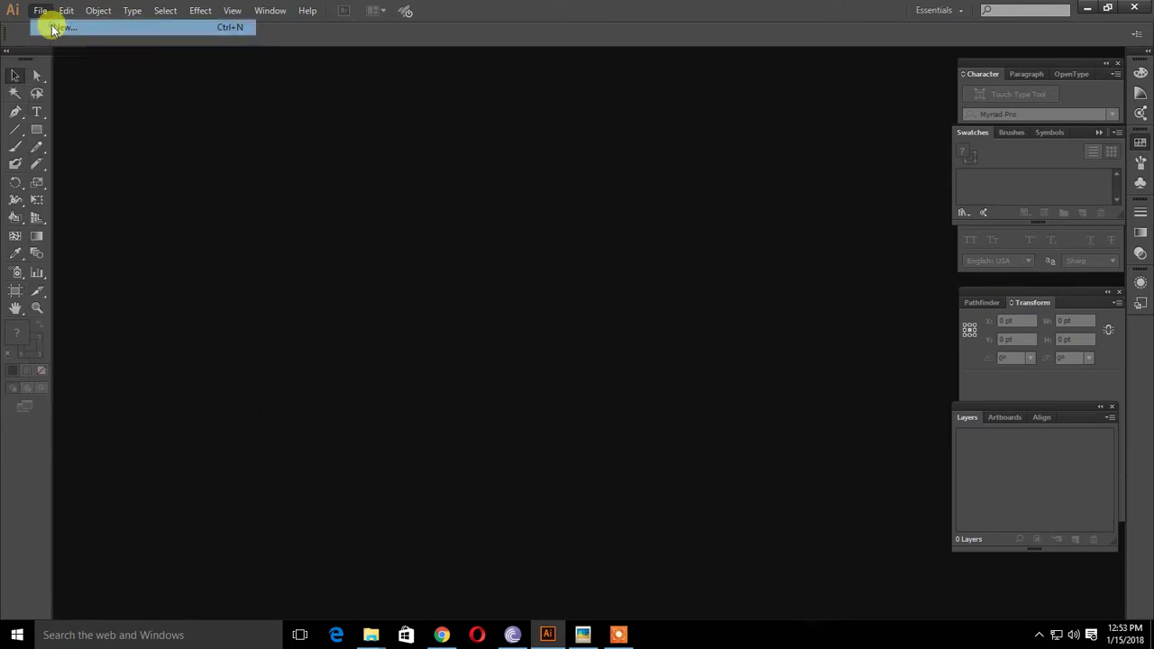
click(663, 450)
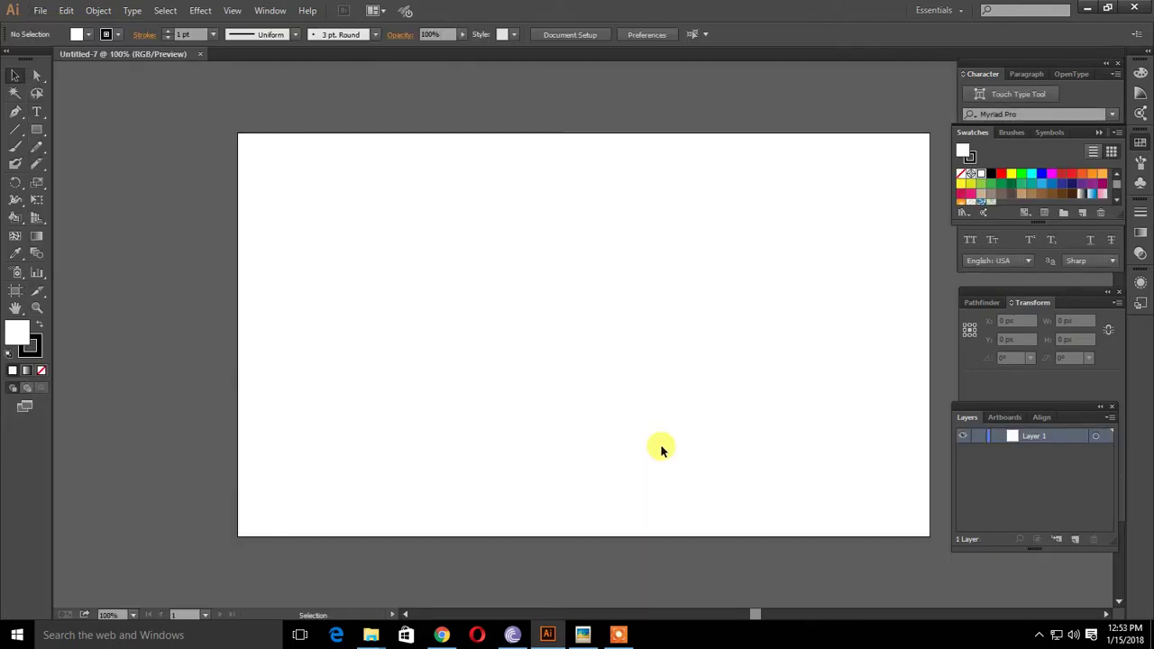
click(37, 112)
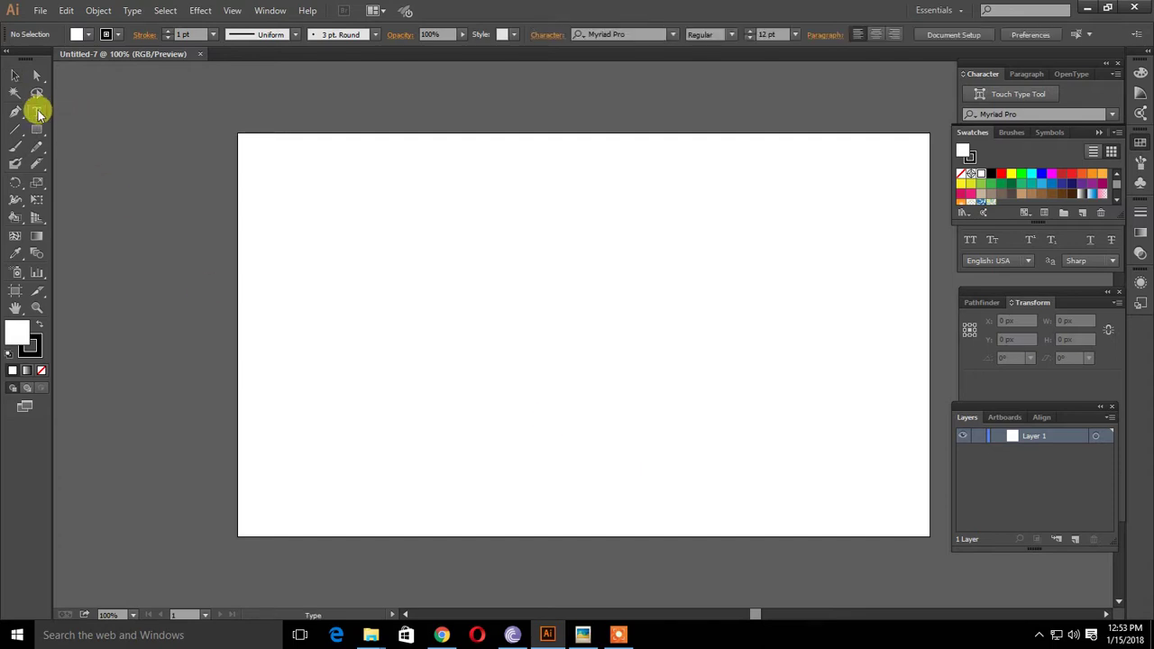
click(402, 352)
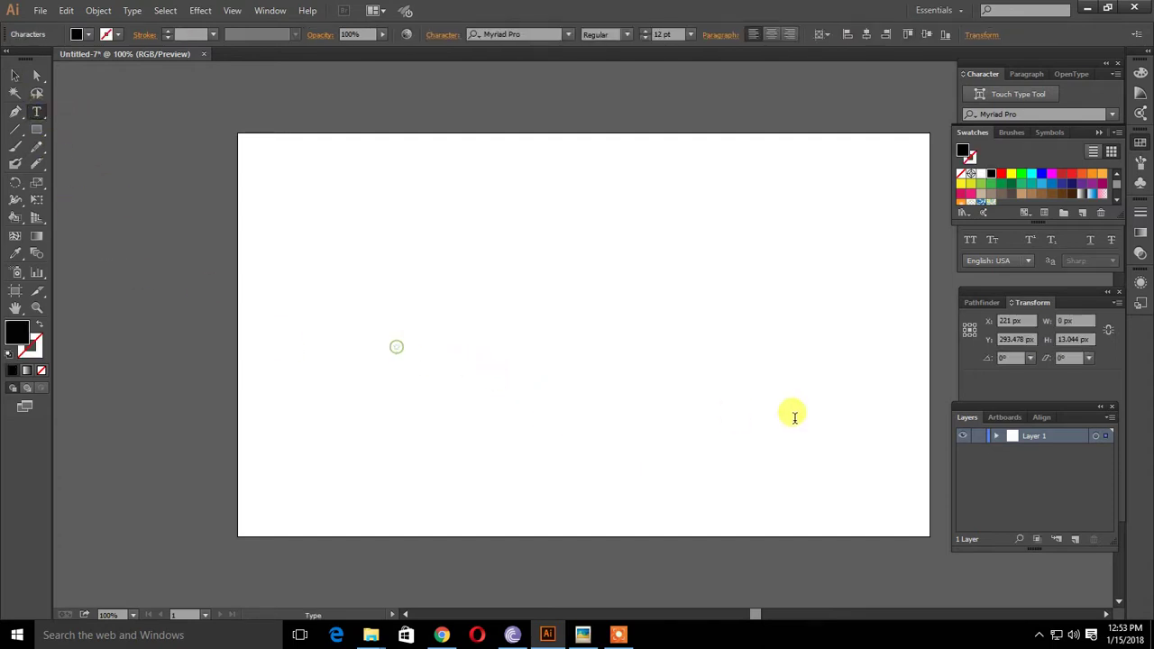
text(LEO)
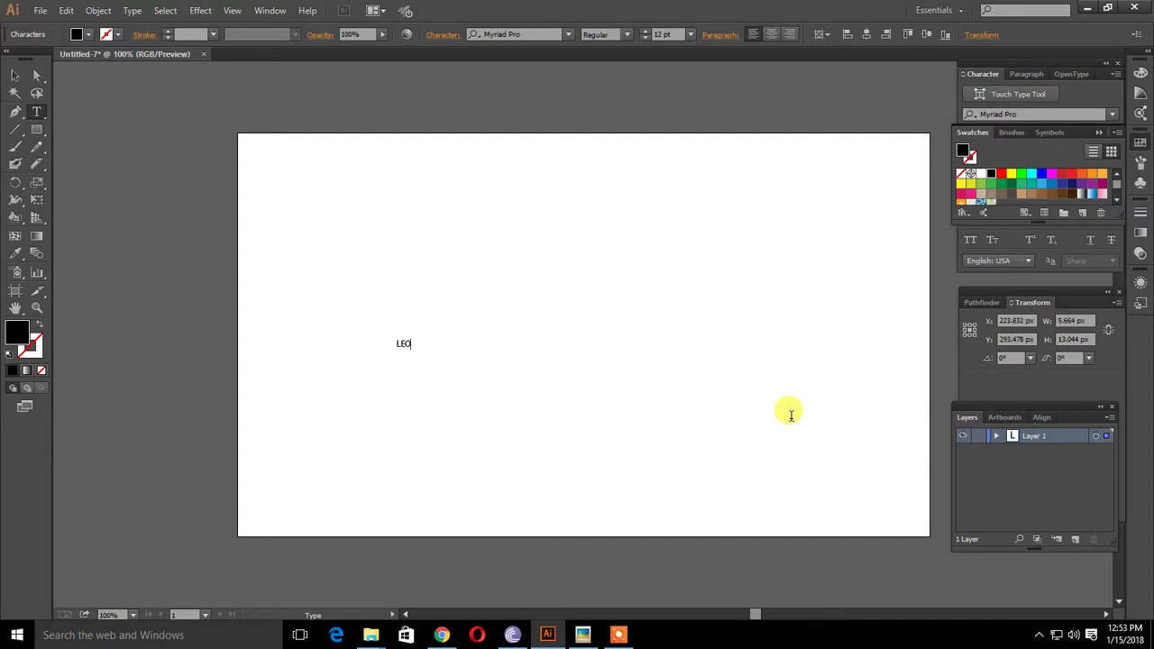
Scale LEO up to about 267 pt and move it toward the artboard's middle
click(15, 74)
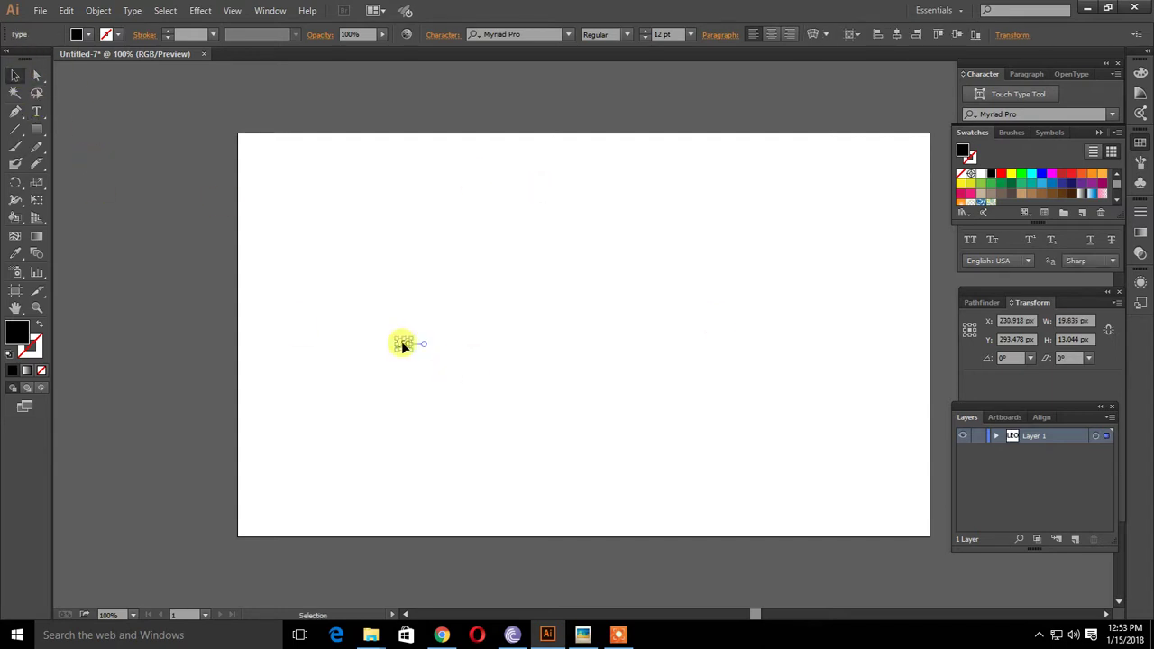
drag(410, 347, 683, 463)
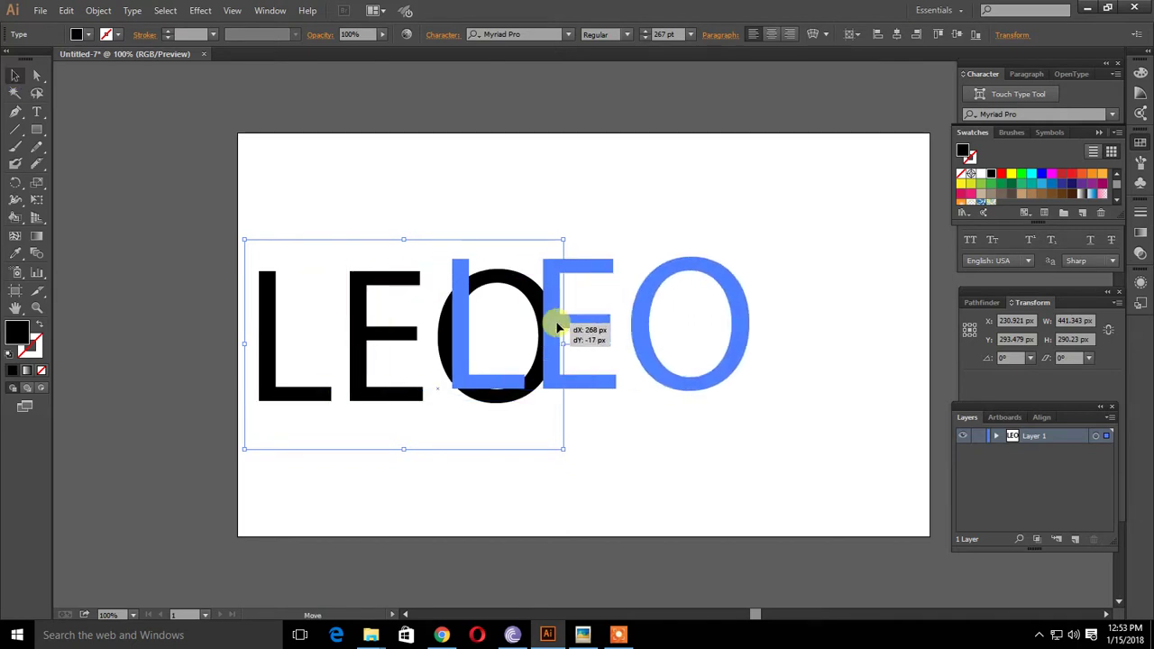
drag(363, 338, 562, 326)
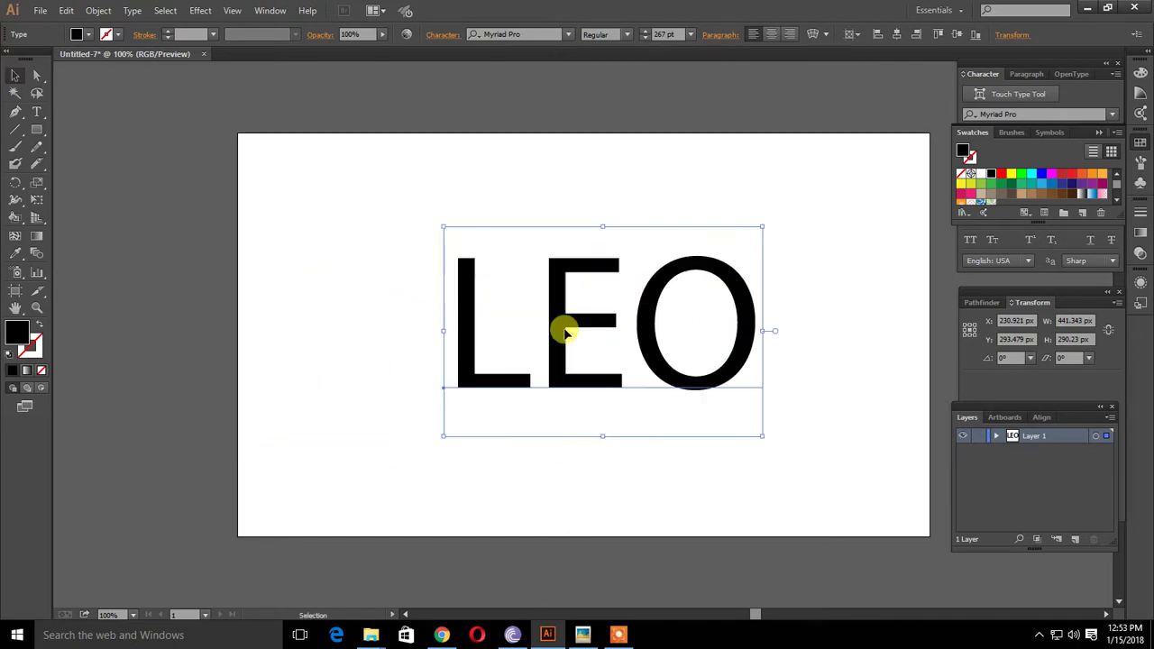
Set LEO to Myriad Pro Bold Condensed and stretch it to 675 px wide
click(628, 36)
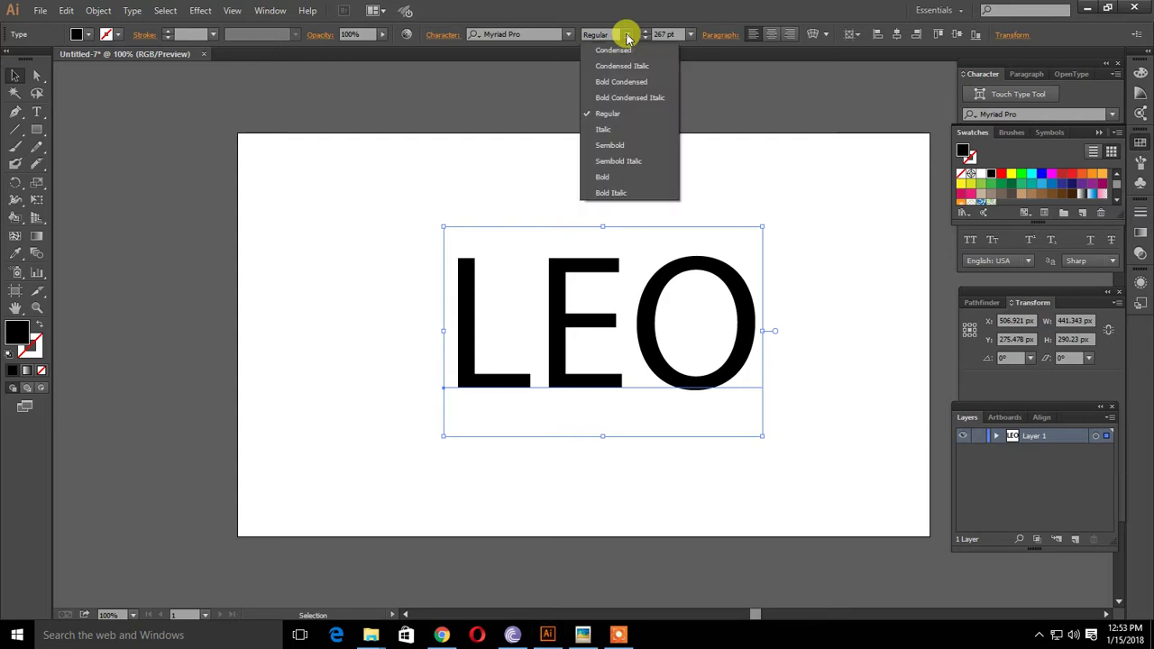
click(618, 82)
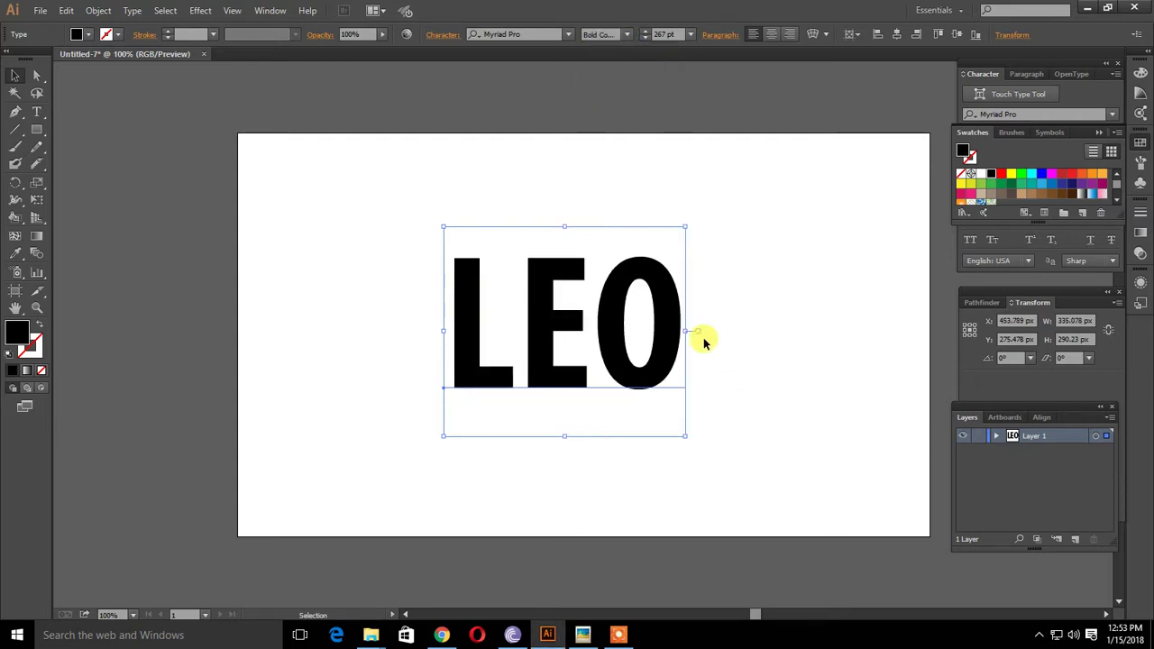
drag(685, 330, 836, 326)
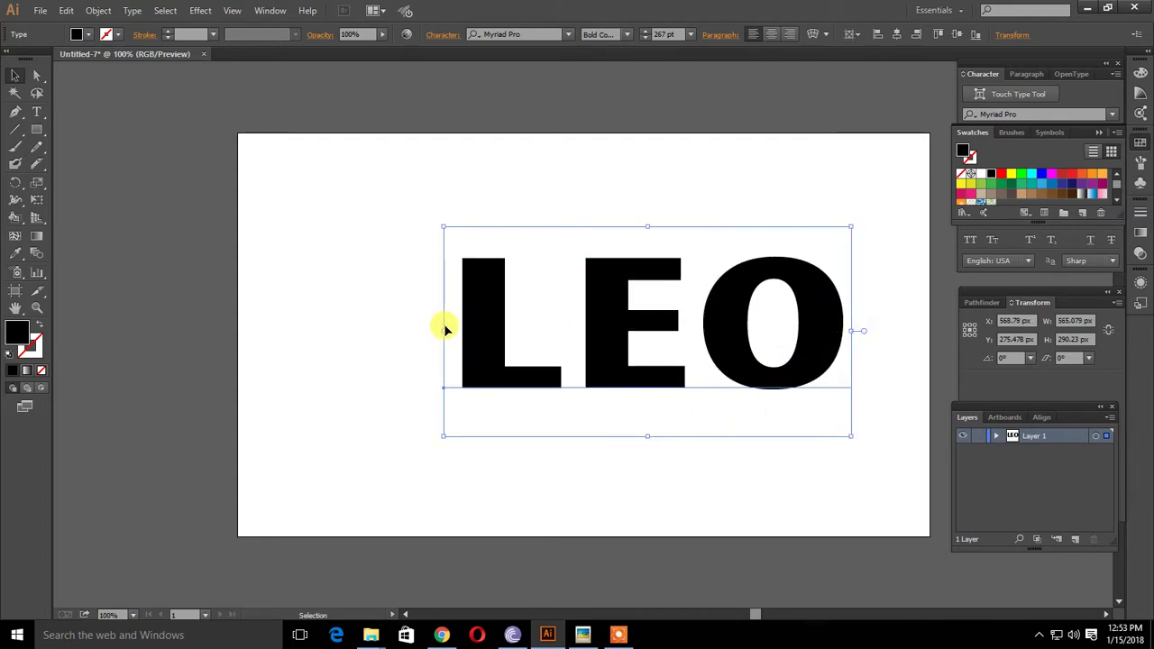
drag(446, 330, 363, 329)
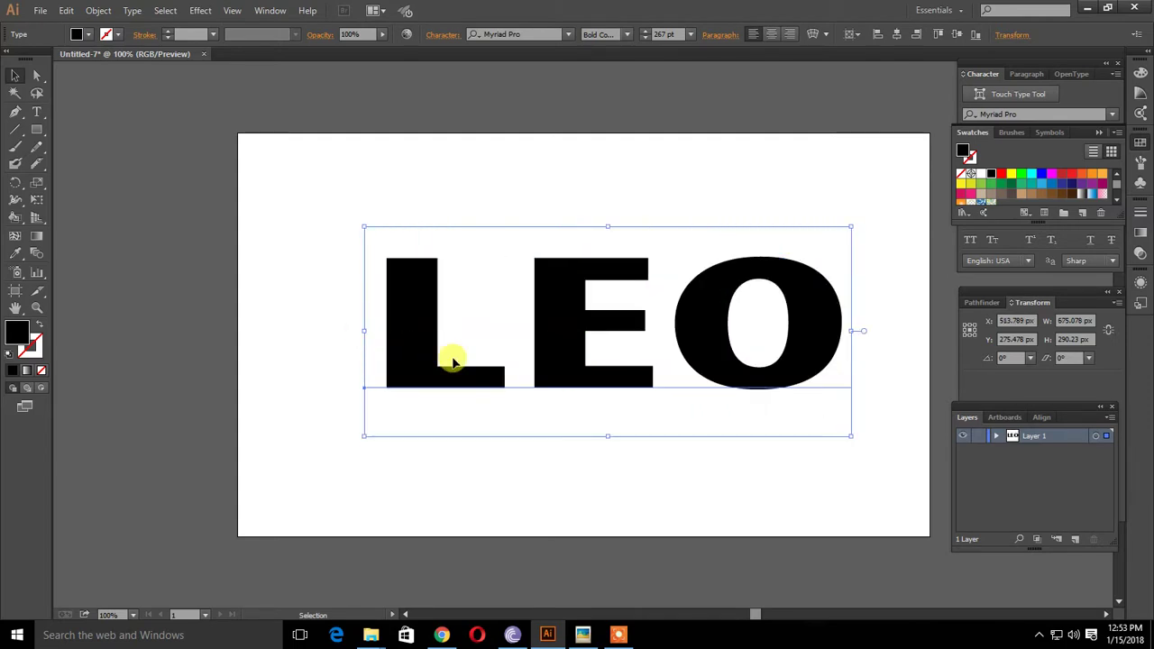
Centre LEO horizontally and vertically on the artboard with the Align panel
click(1043, 418)
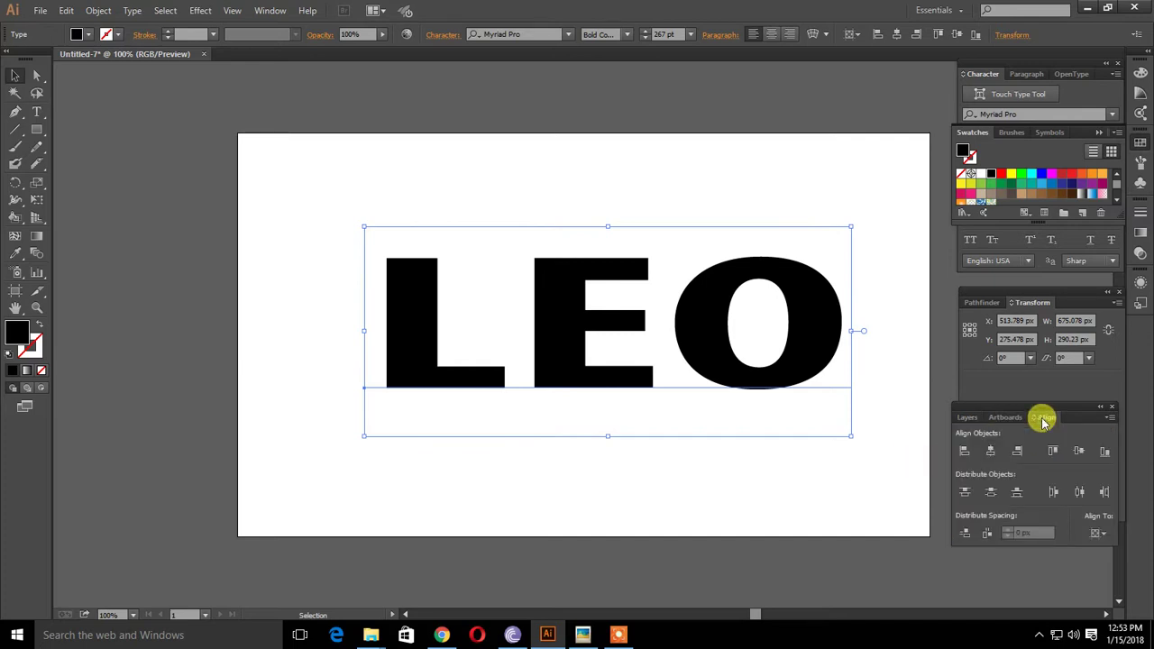
click(989, 451)
click(1078, 451)
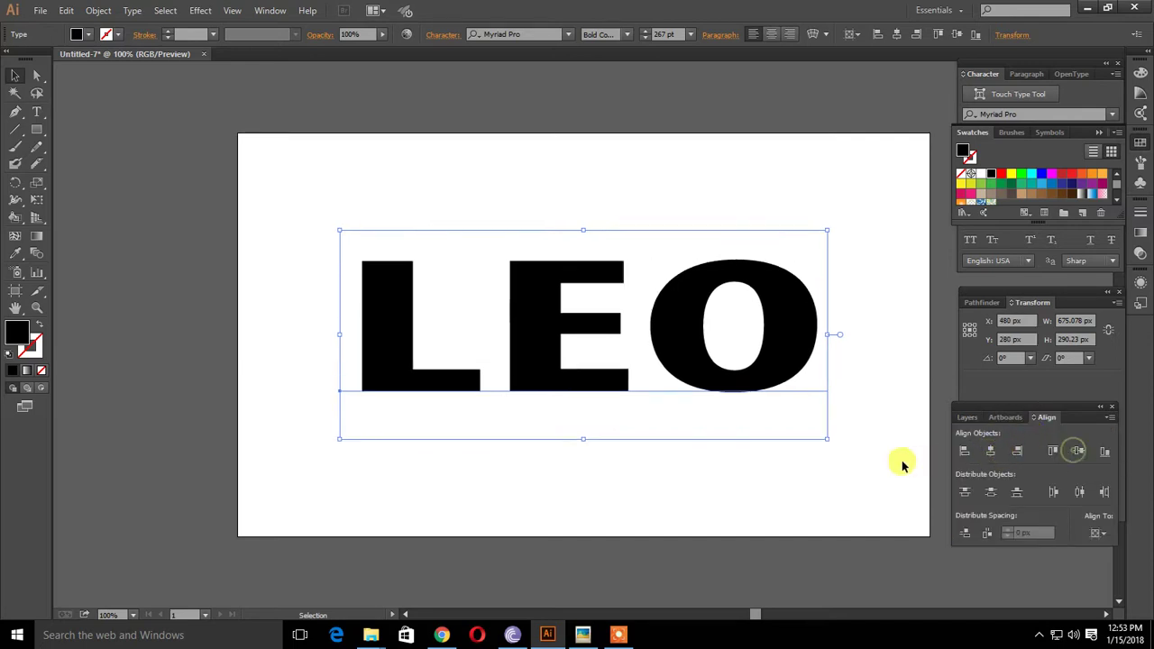
Duplicate Layer 1 as Layer 1 copy, move the copy on top, and hide Layer 1
click(968, 419)
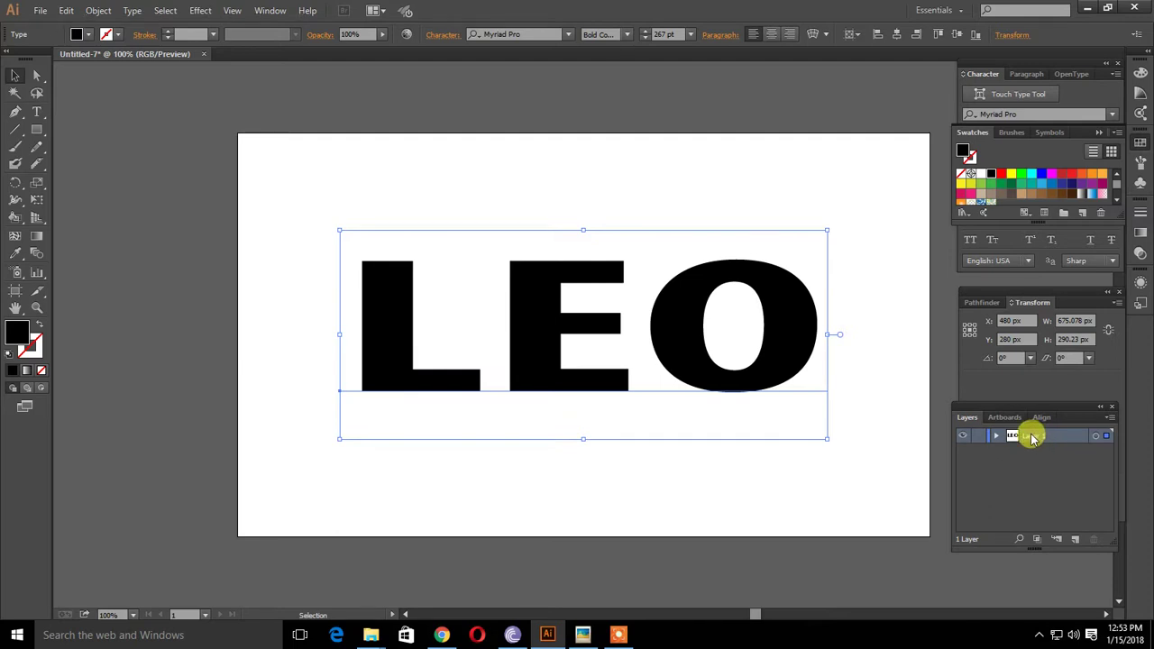
drag(1033, 438, 1046, 463)
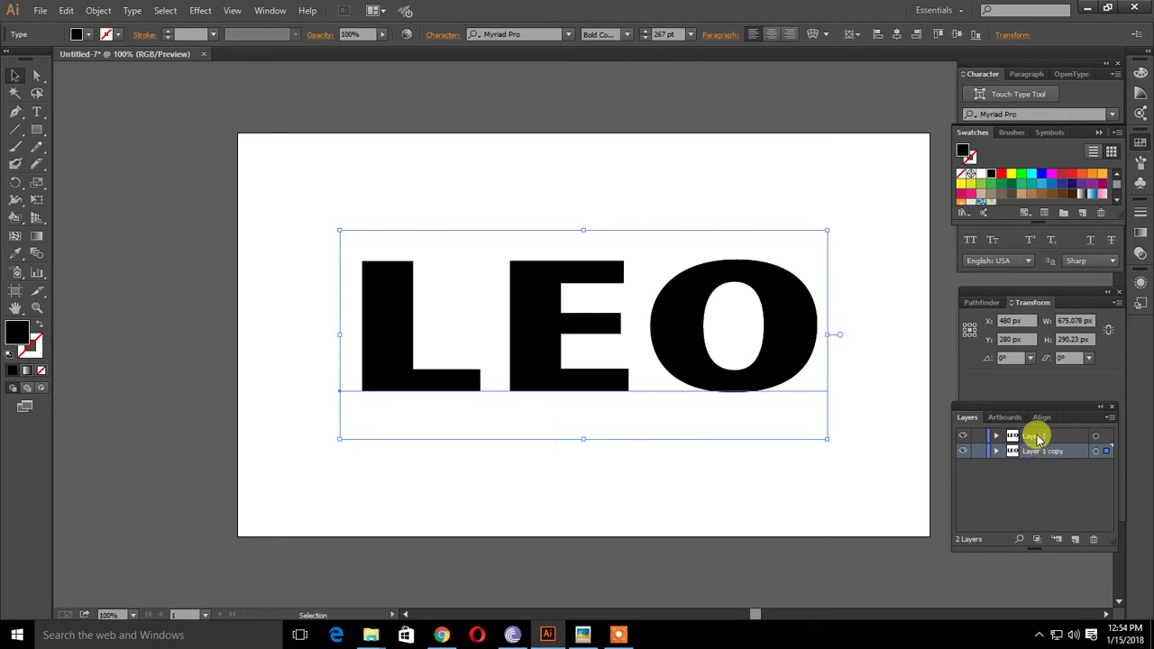
click(1032, 437)
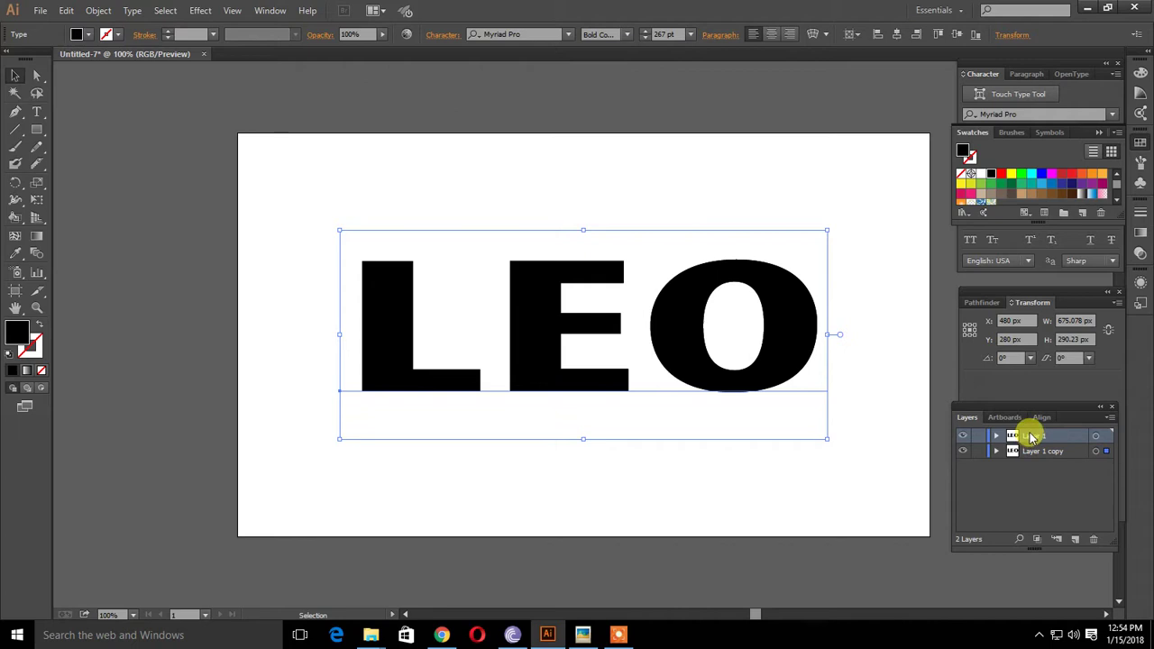
drag(1026, 449, 1044, 431)
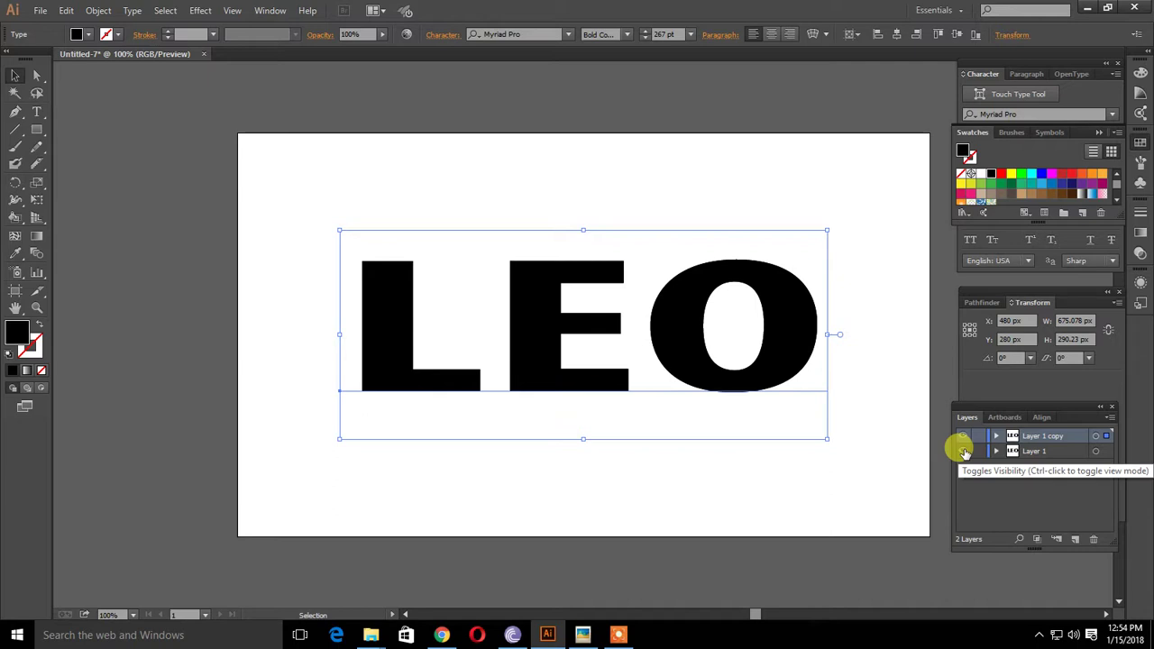
click(962, 451)
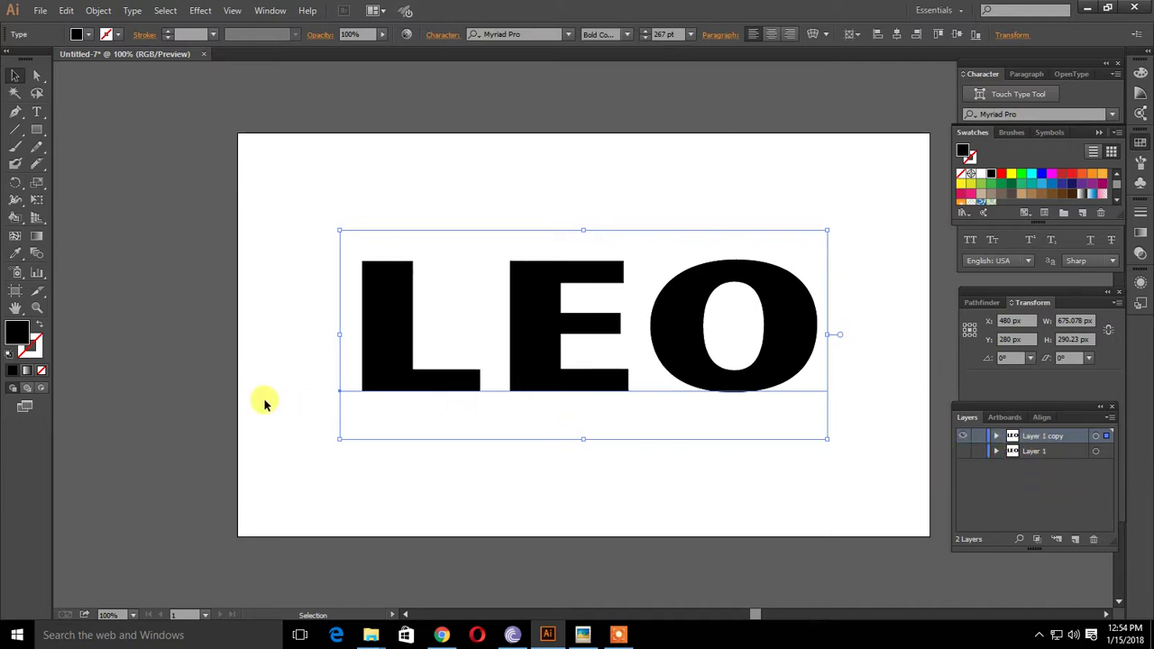
Give the LEO copy no fill and a red outline stroke
click(39, 320)
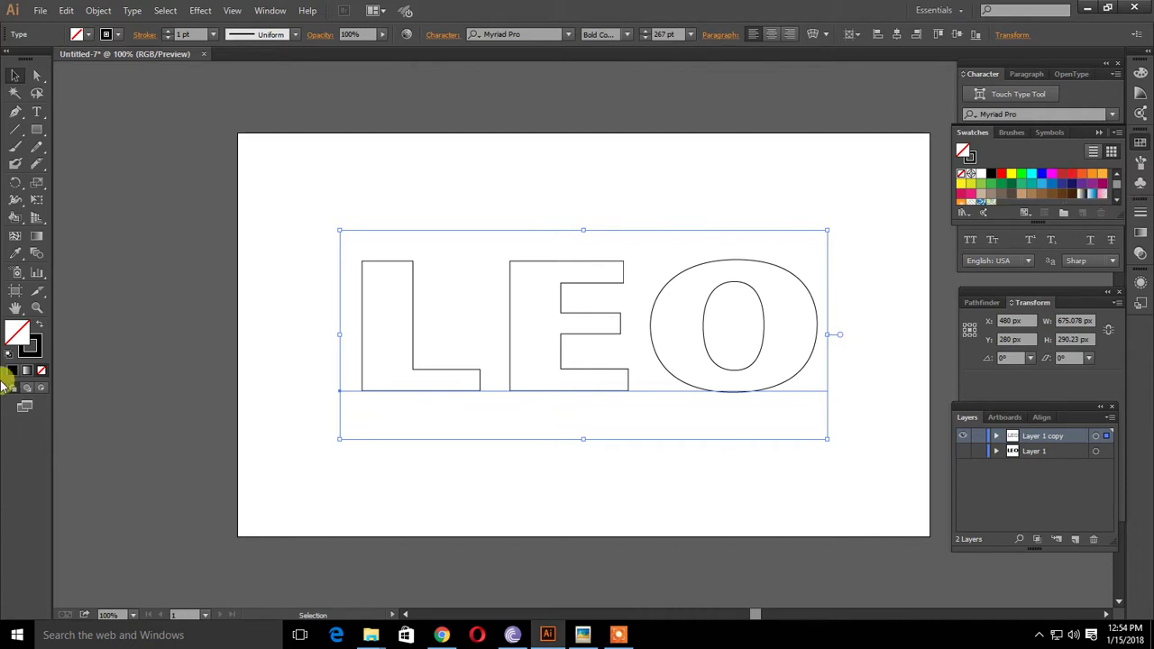
click(34, 350)
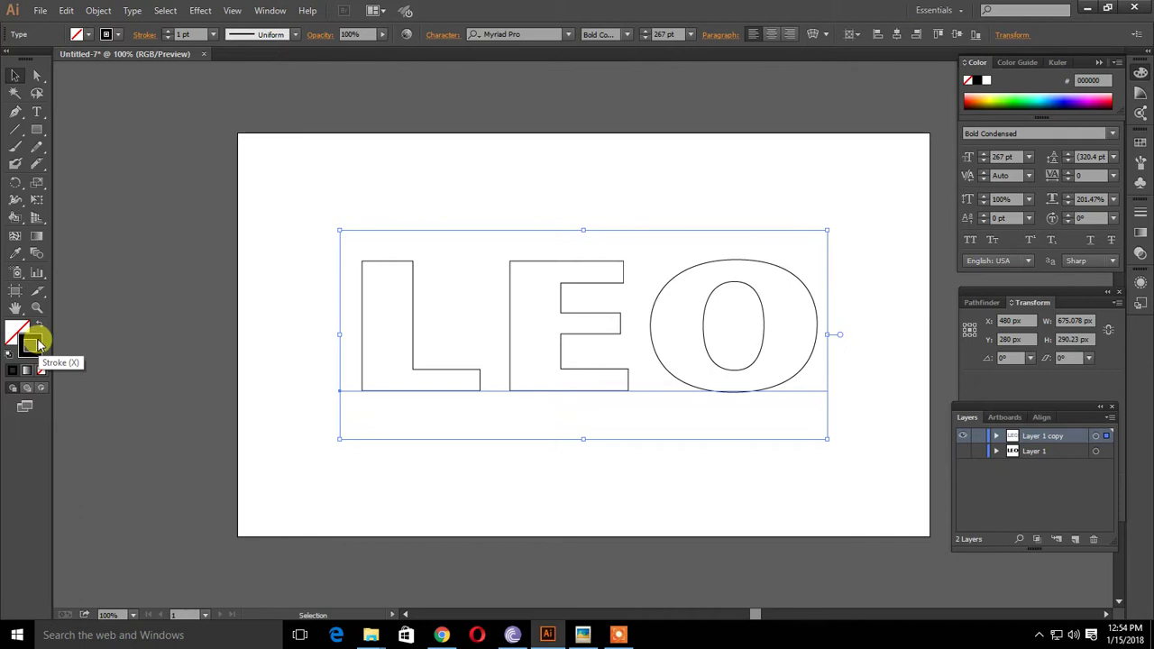
click(1140, 142)
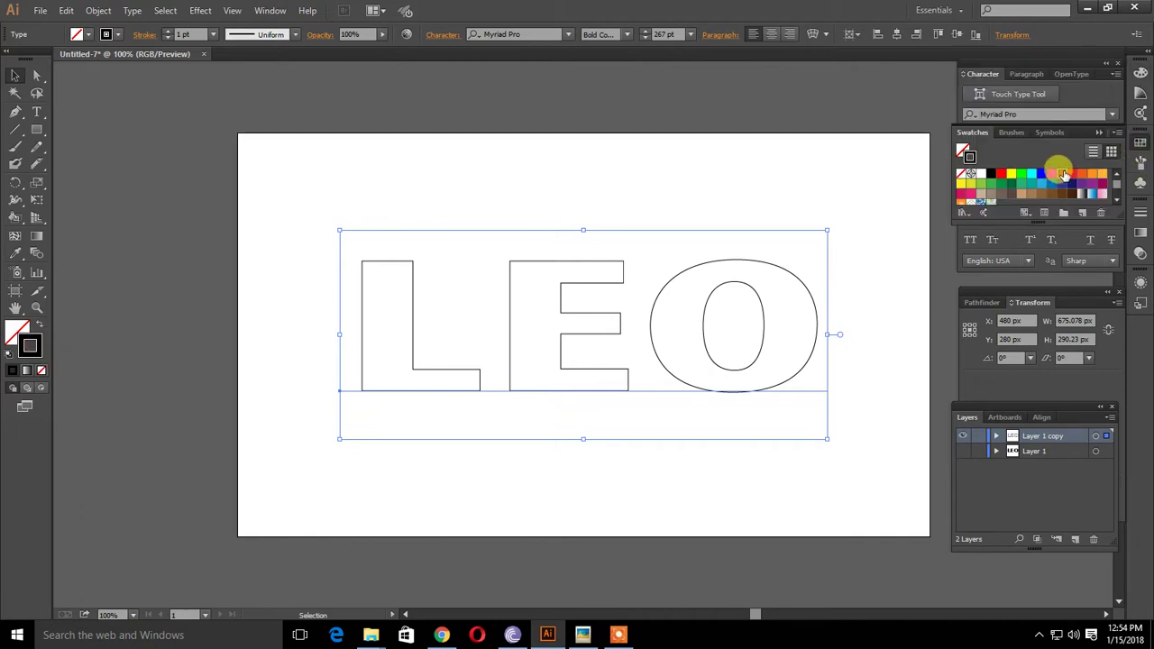
click(1062, 173)
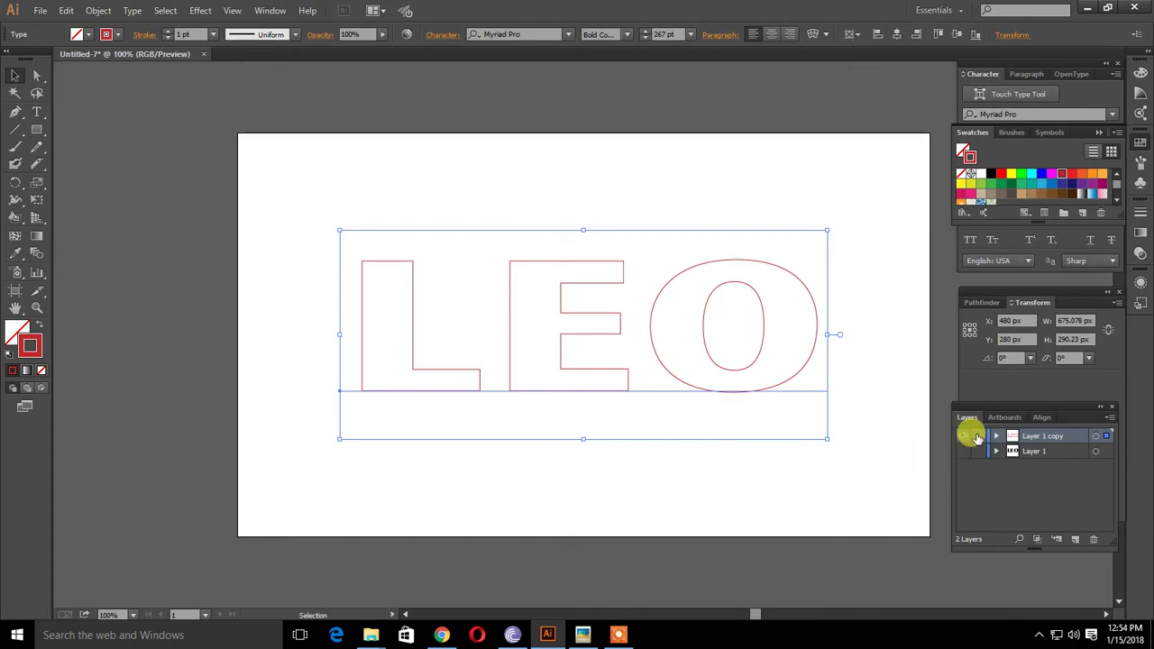
Lock Layer 1 copy and bring the black LEO on Layer 1 back into view
click(978, 438)
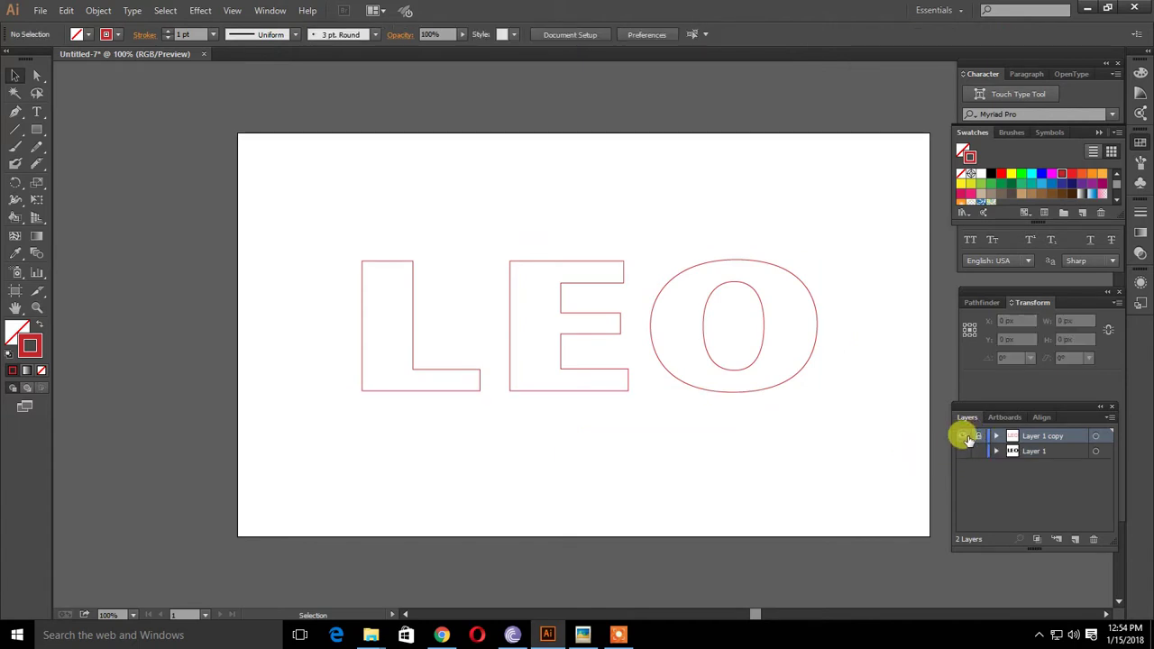
ctrl+click(965, 437)
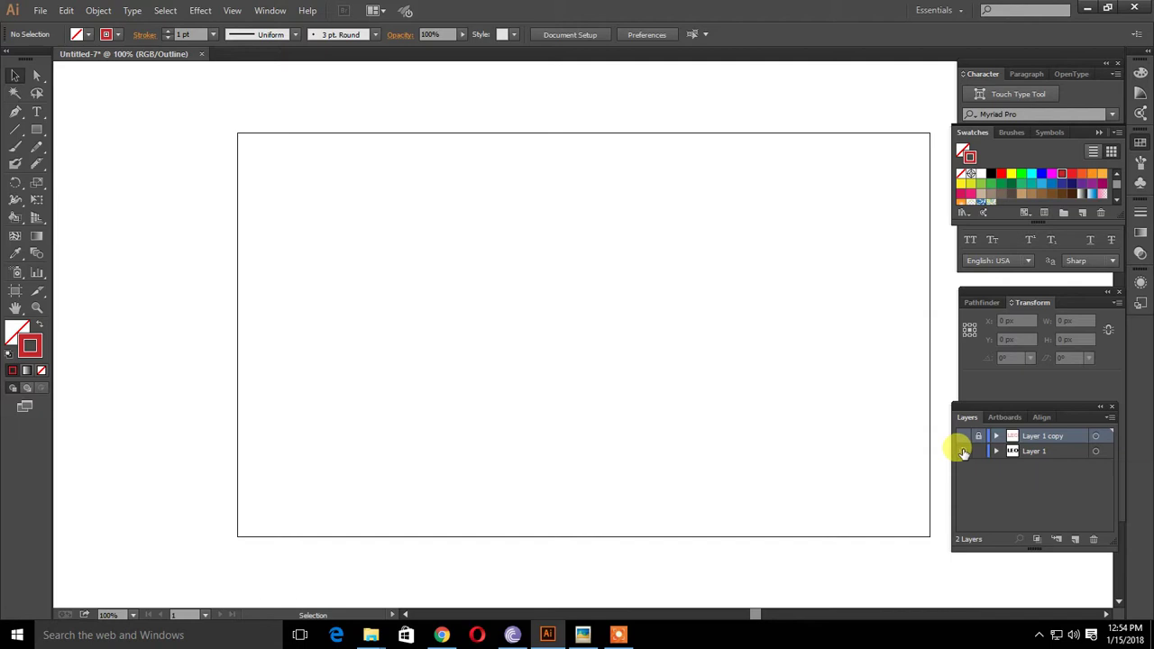
ctrl+click(963, 451)
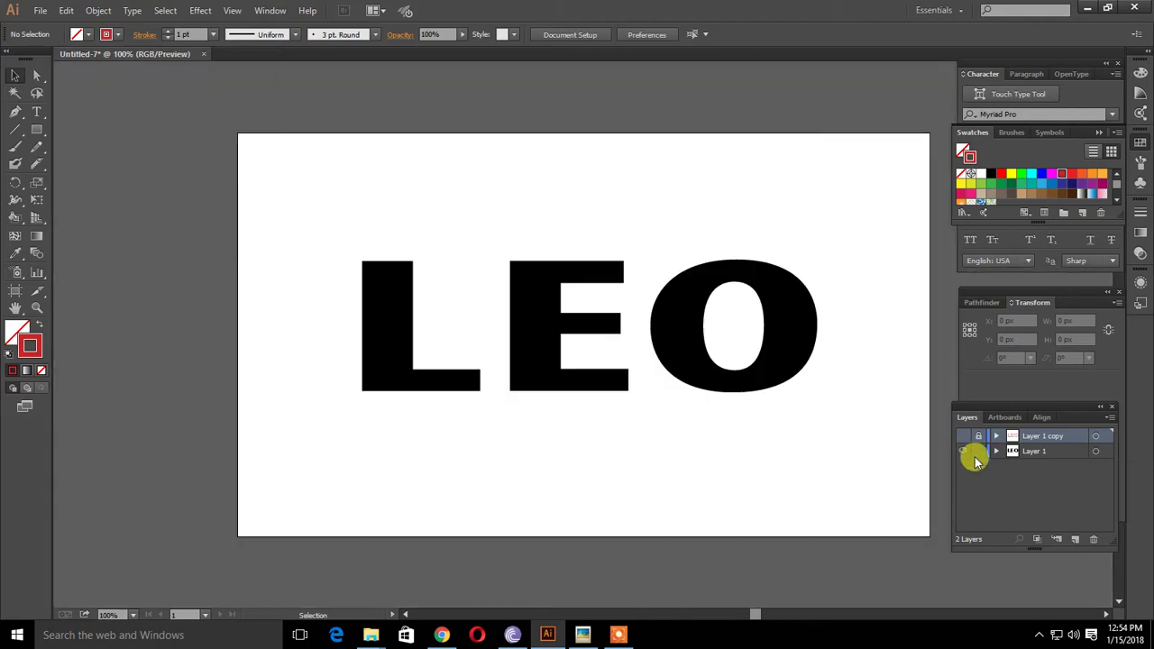
Expand the black LEO on Layer 1 into shapes with Object and Fill checked
click(1095, 452)
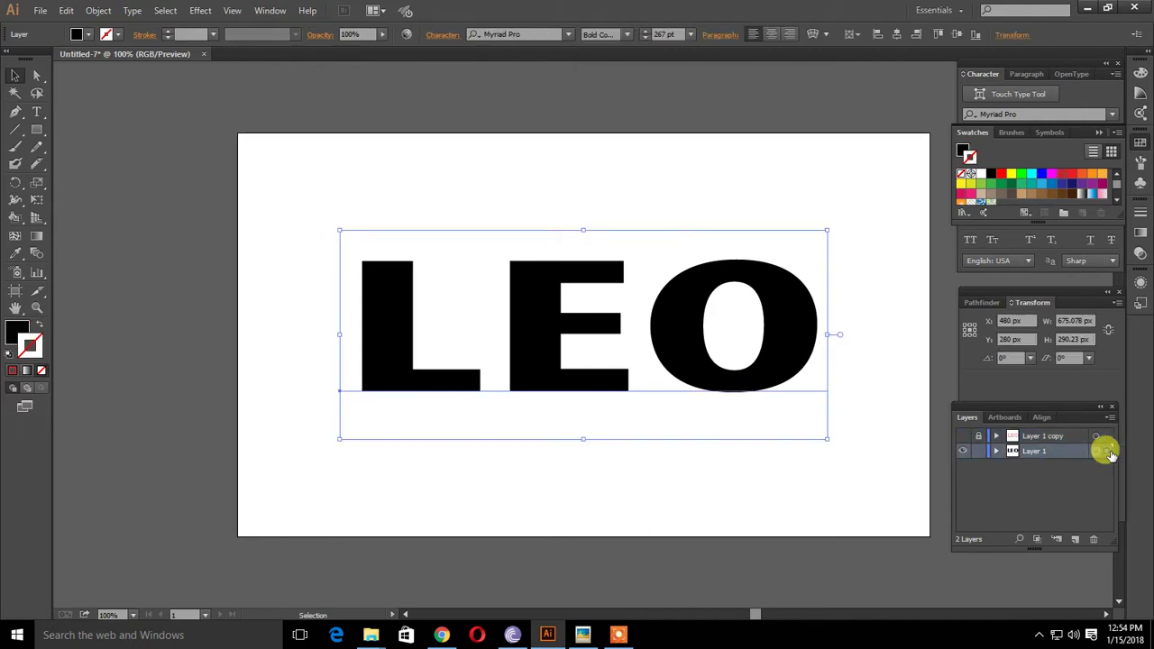
click(98, 10)
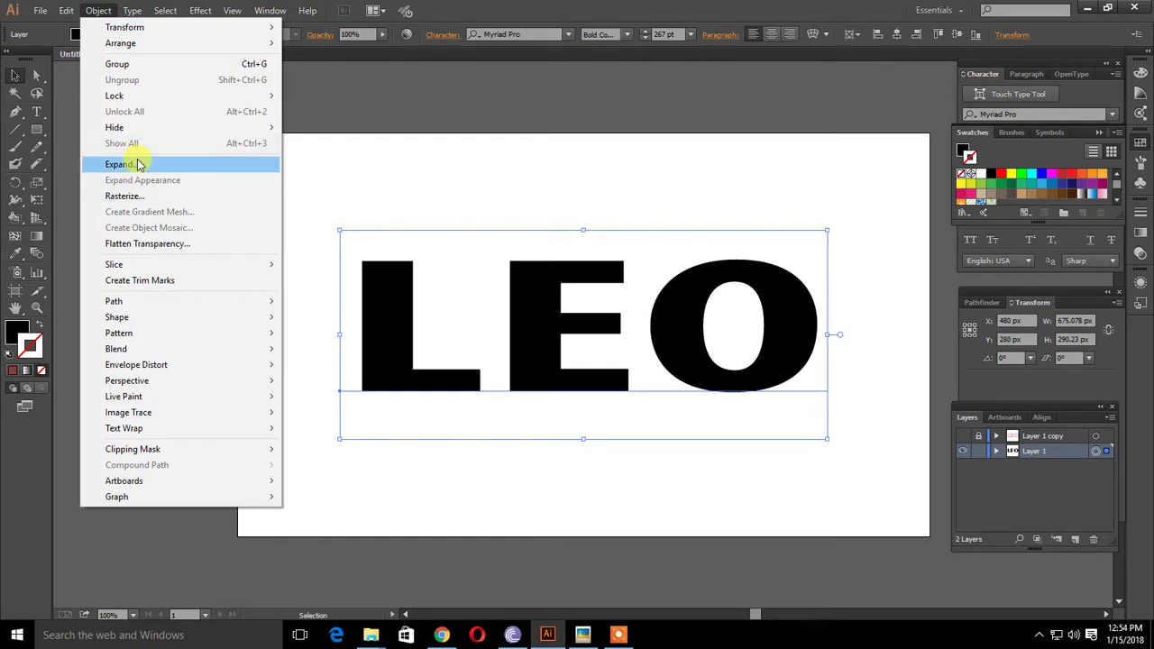
click(135, 164)
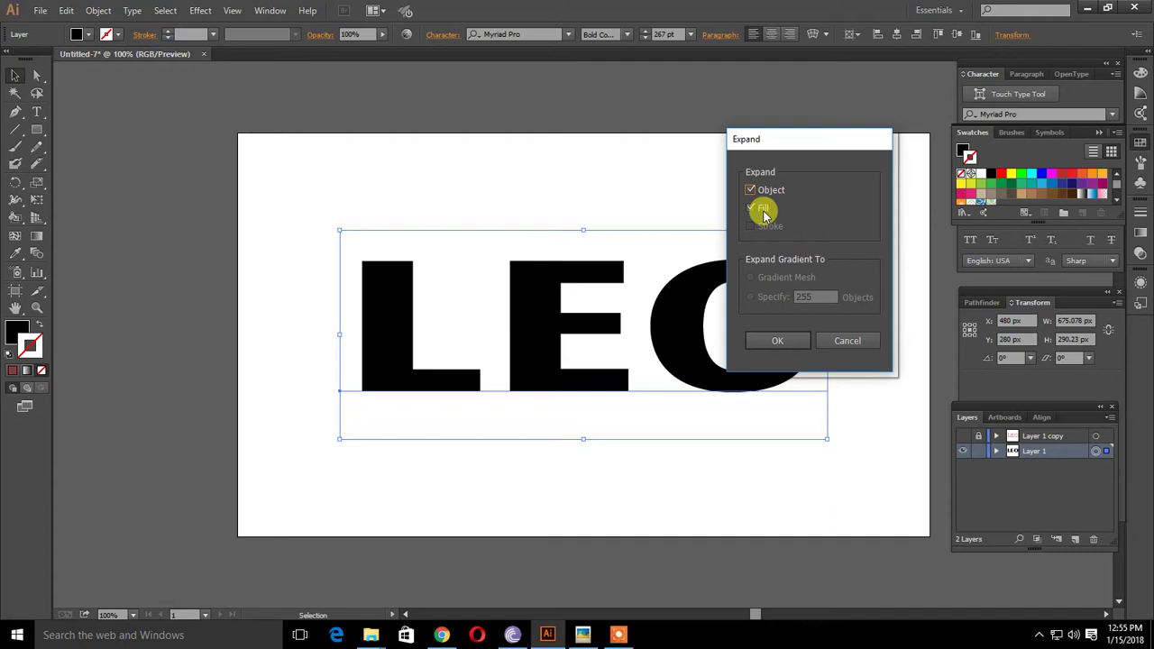
click(770, 341)
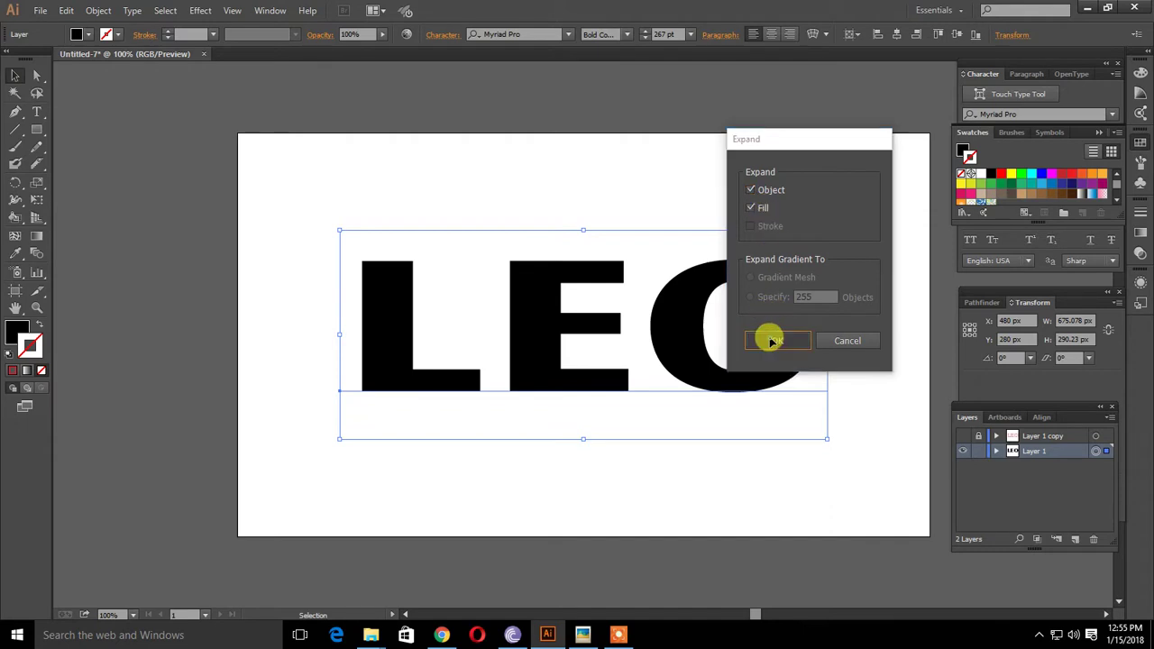
Ungroup the expanded LEO into separate letter objects
click(656, 420)
click(553, 304)
click(658, 469)
click(541, 312)
right_click(543, 314)
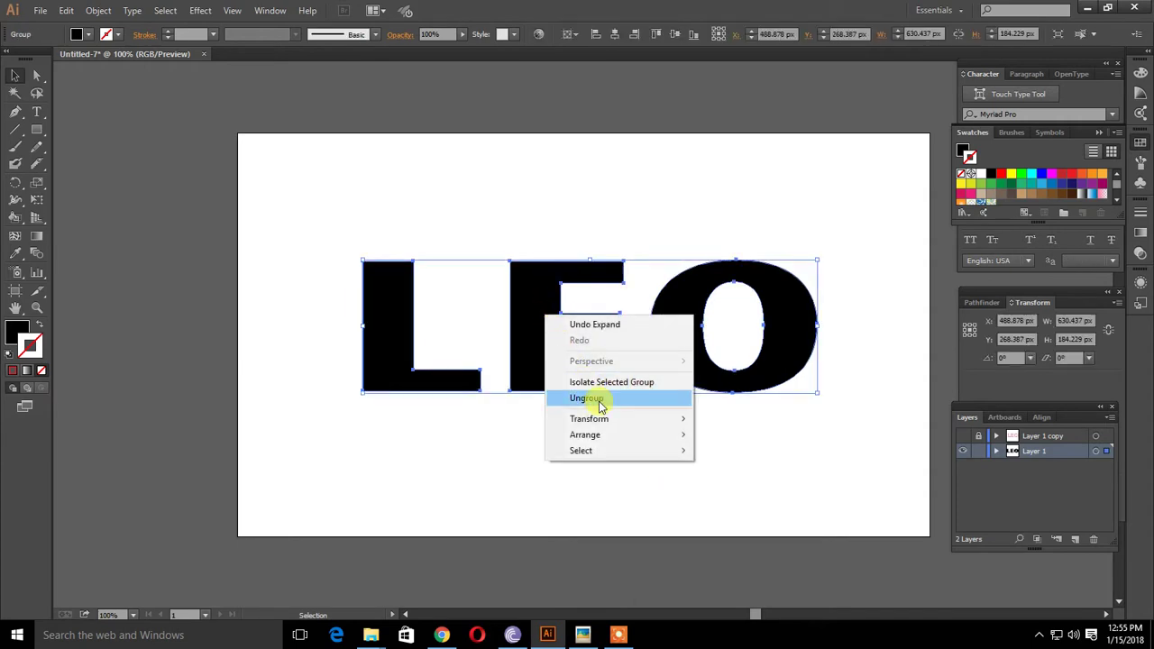
click(600, 398)
click(607, 436)
click(554, 336)
click(598, 424)
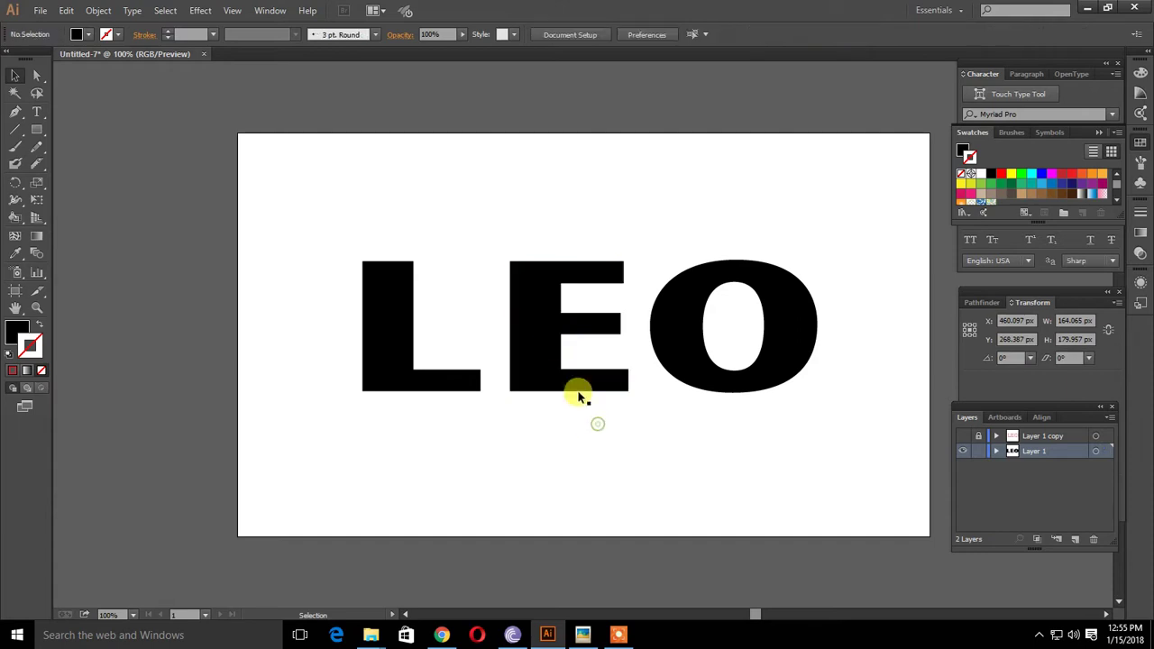
Release the L and E compound paths into plain paths
right_click(534, 308)
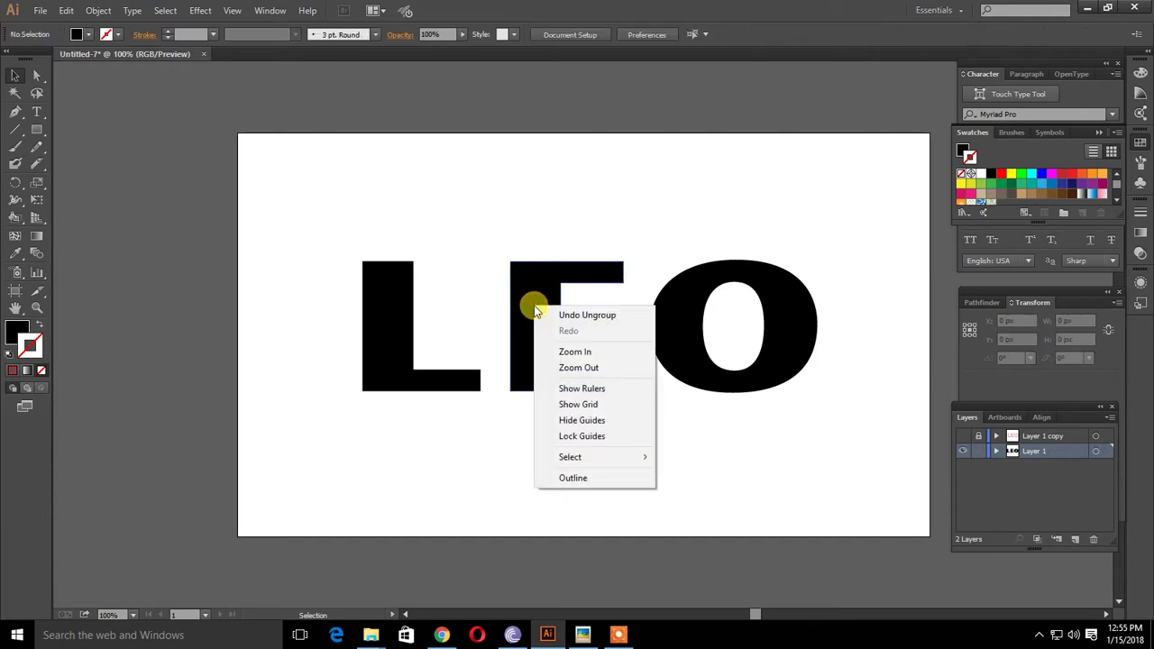
click(780, 458)
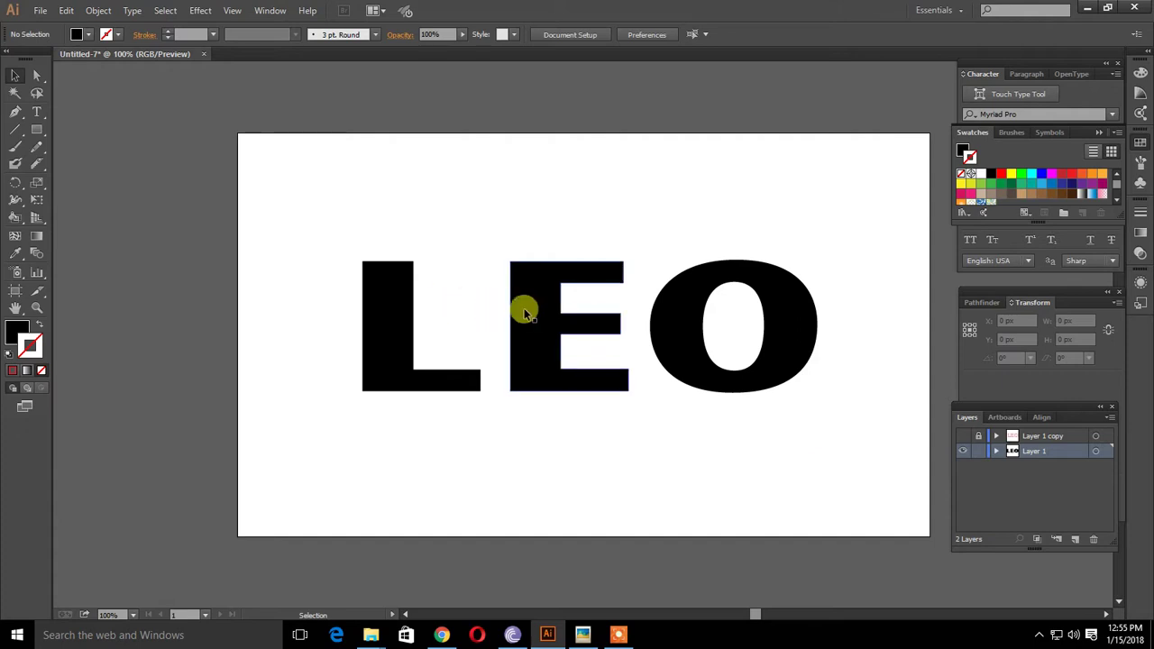
click(531, 311)
click(99, 11)
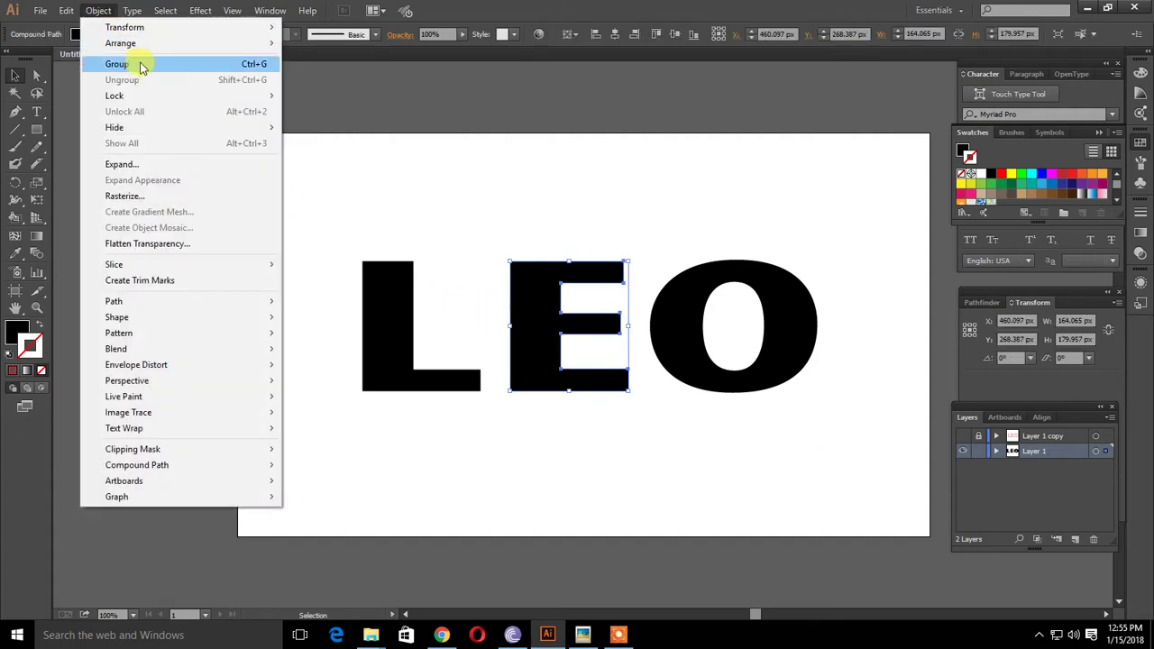
click(577, 476)
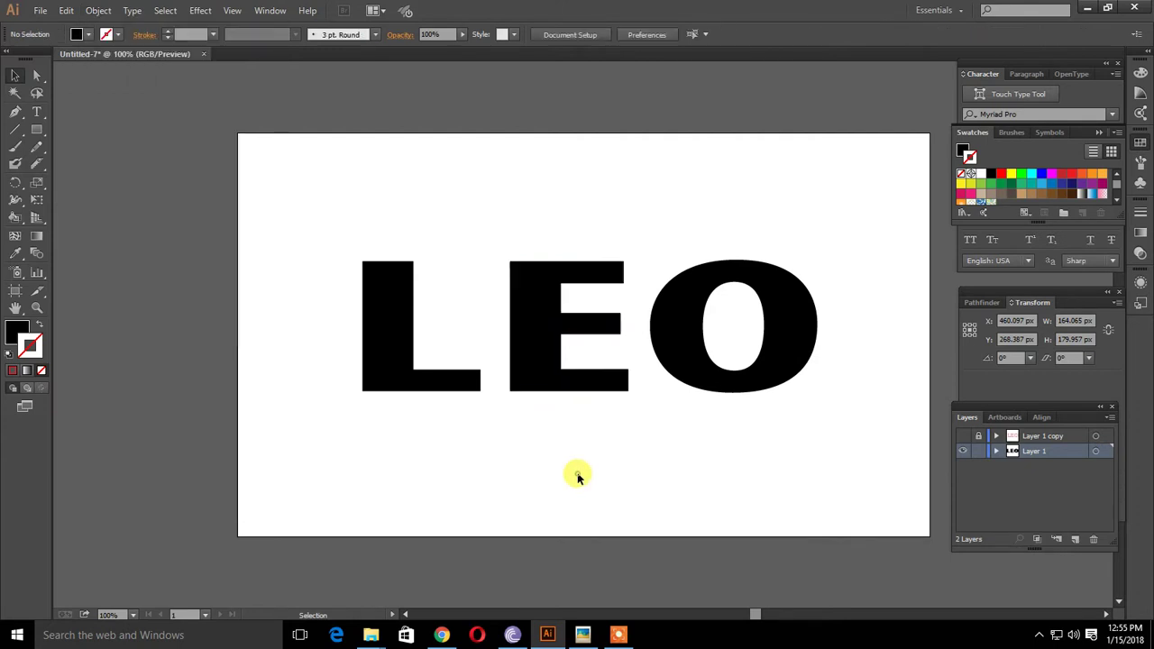
click(389, 320)
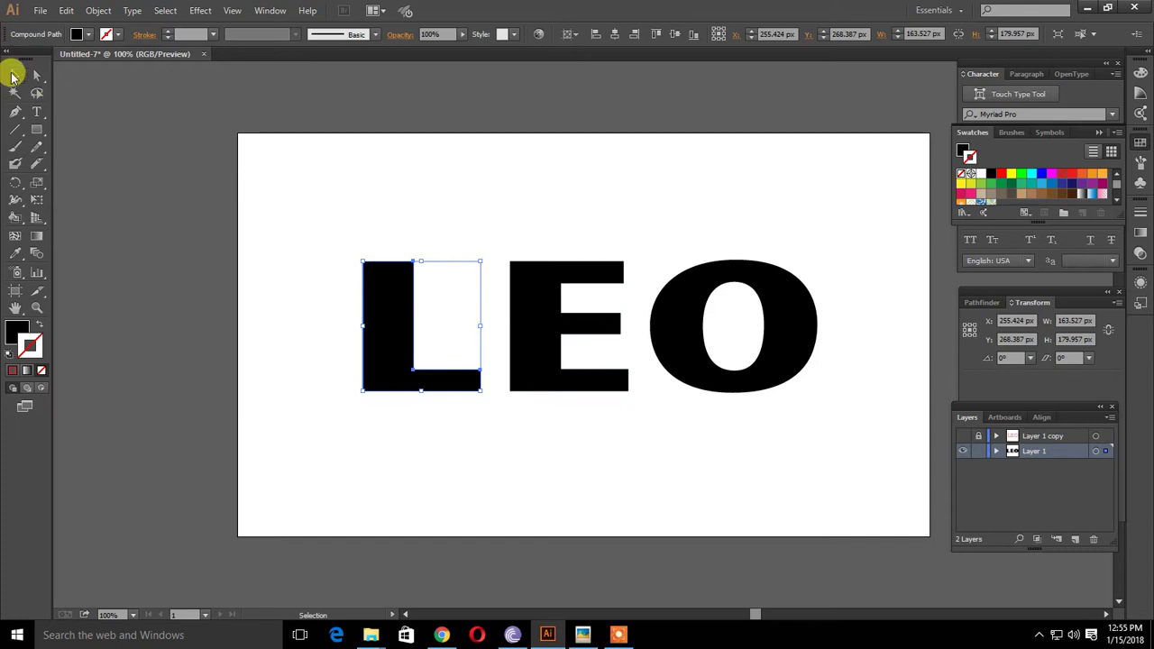
click(36, 76)
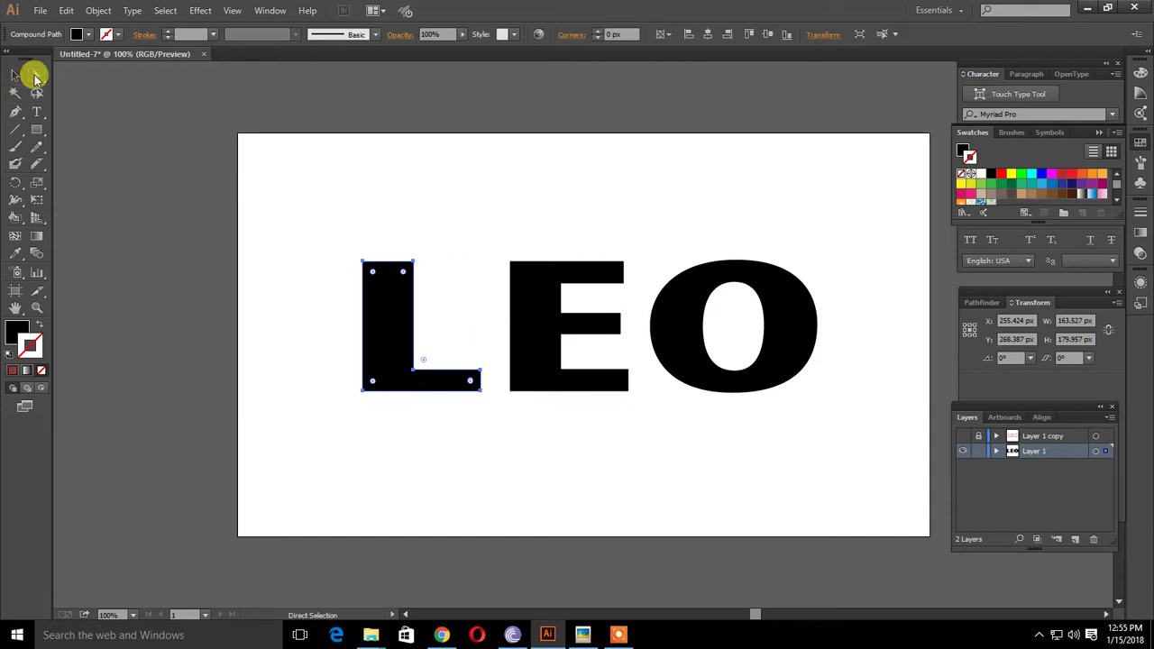
shift+click(528, 333)
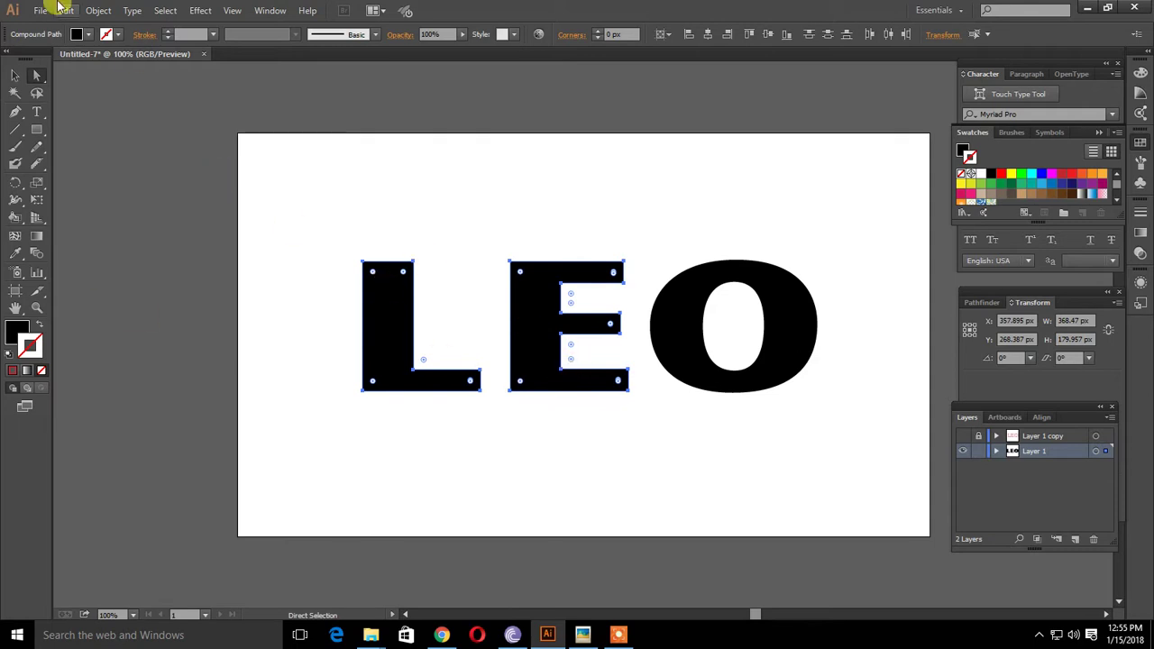
click(95, 11)
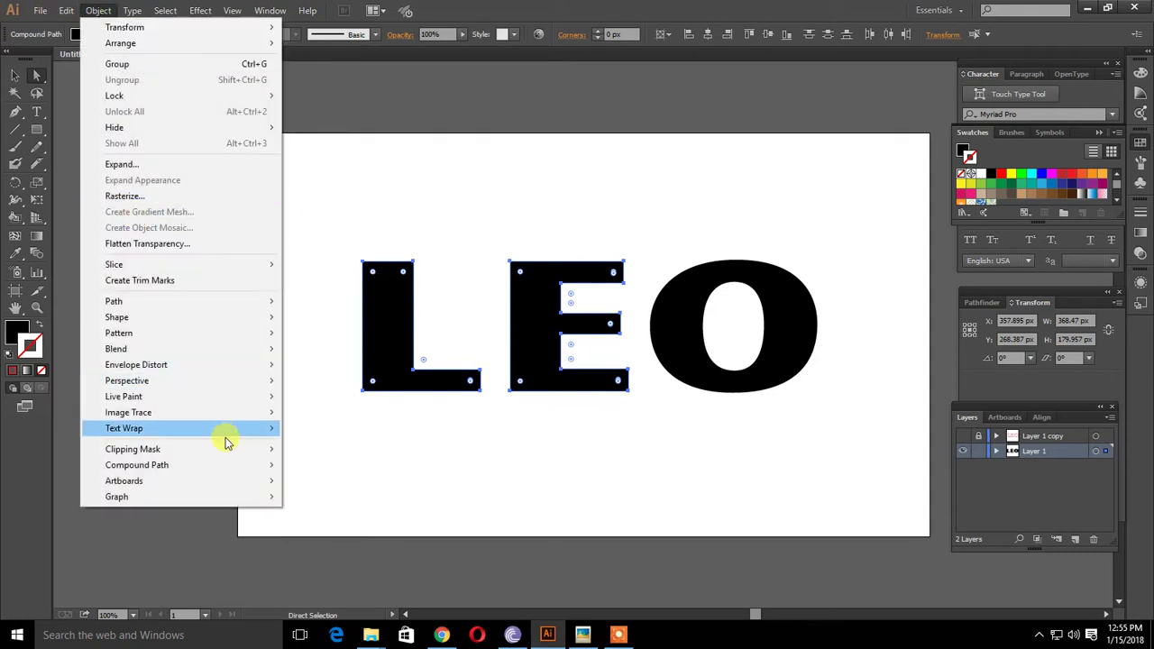
mouse_move(137, 464)
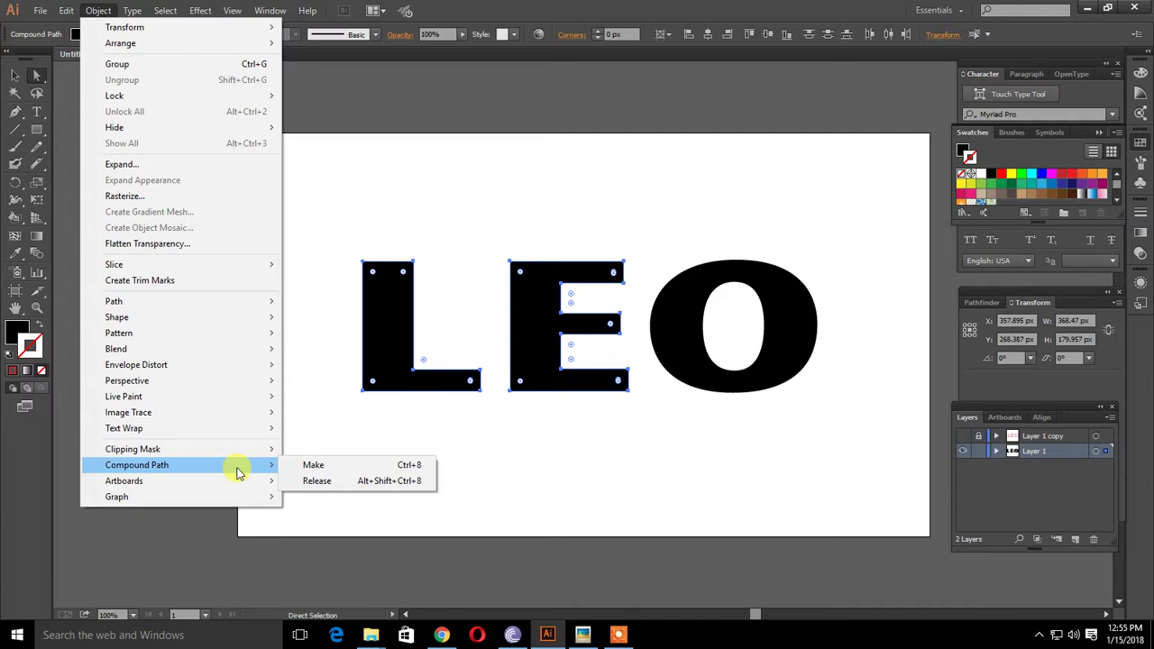
click(335, 484)
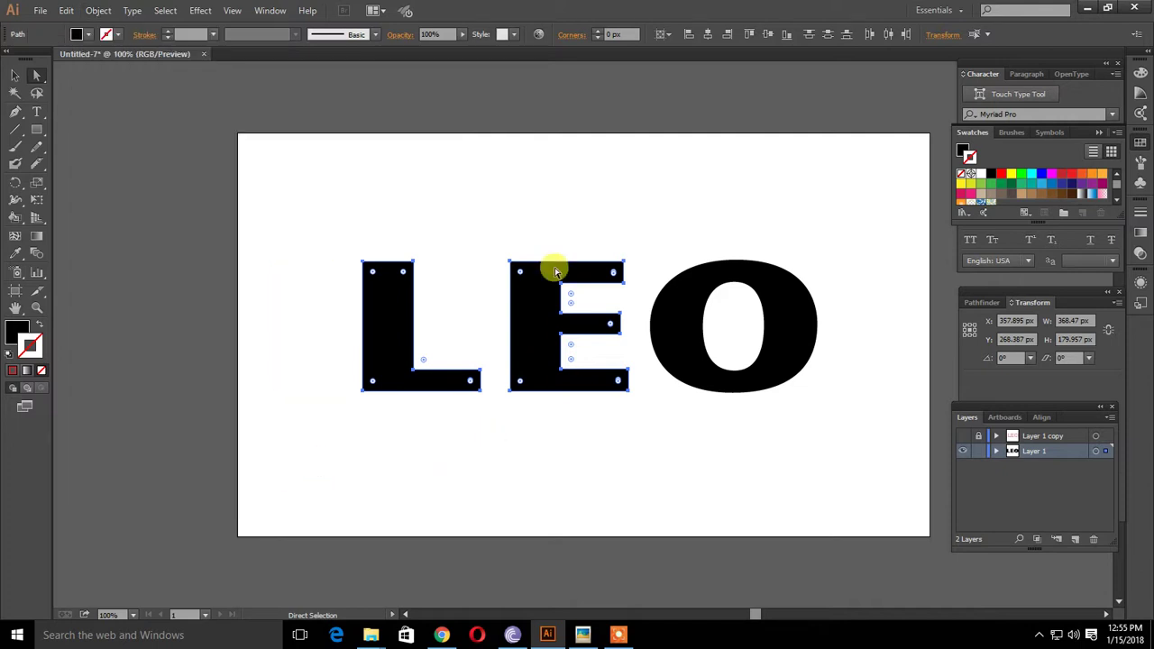
click(559, 412)
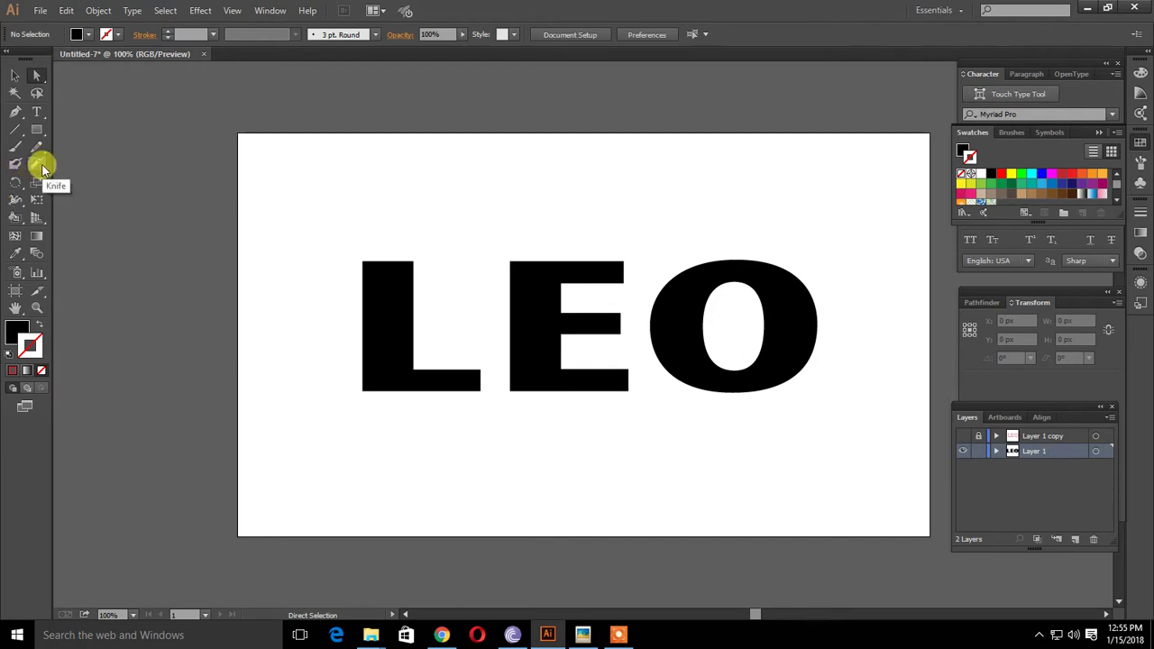
Cut across the left side of the O with the Knife tool
click(688, 288)
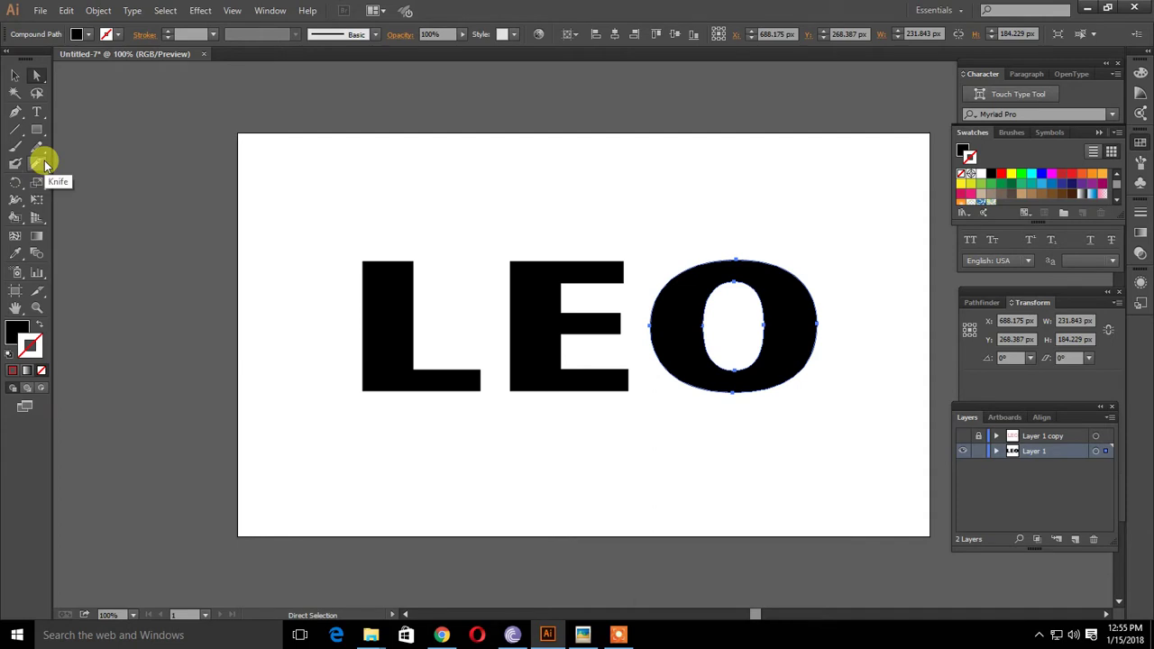
click(45, 160)
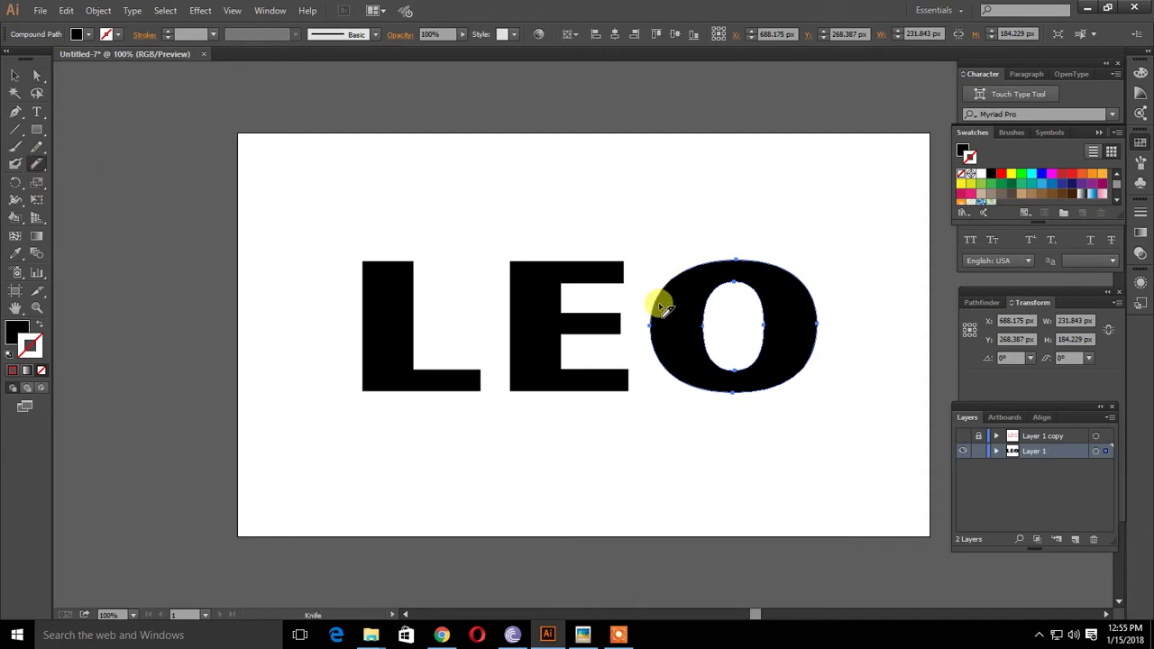
drag(649, 307, 728, 303)
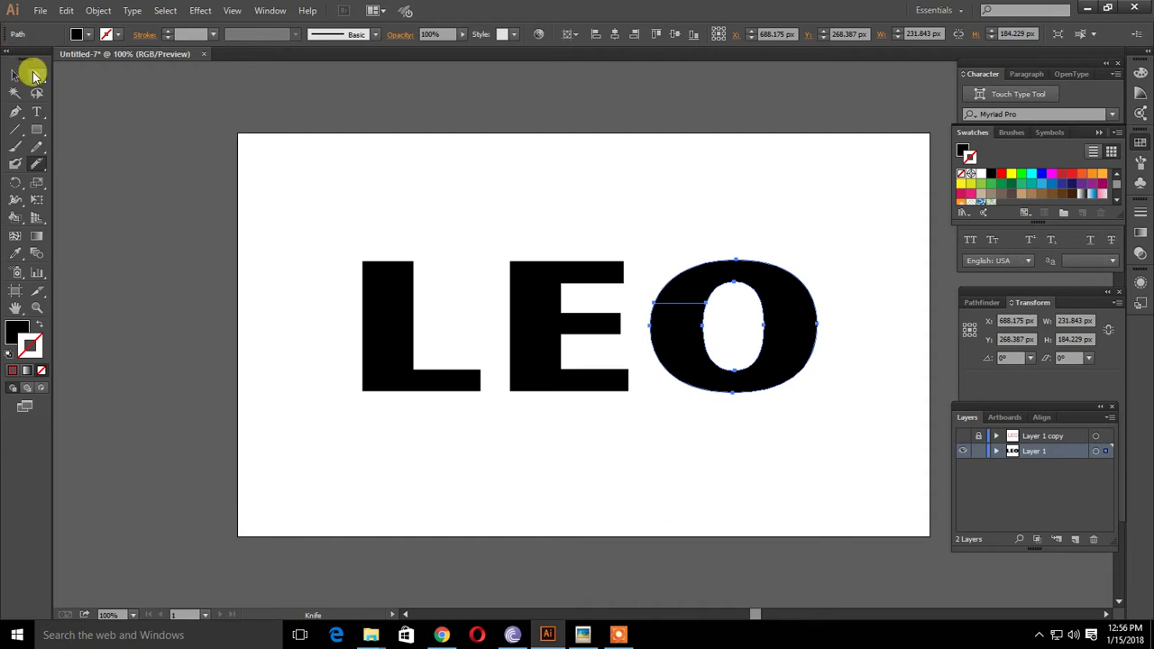
click(36, 74)
click(424, 182)
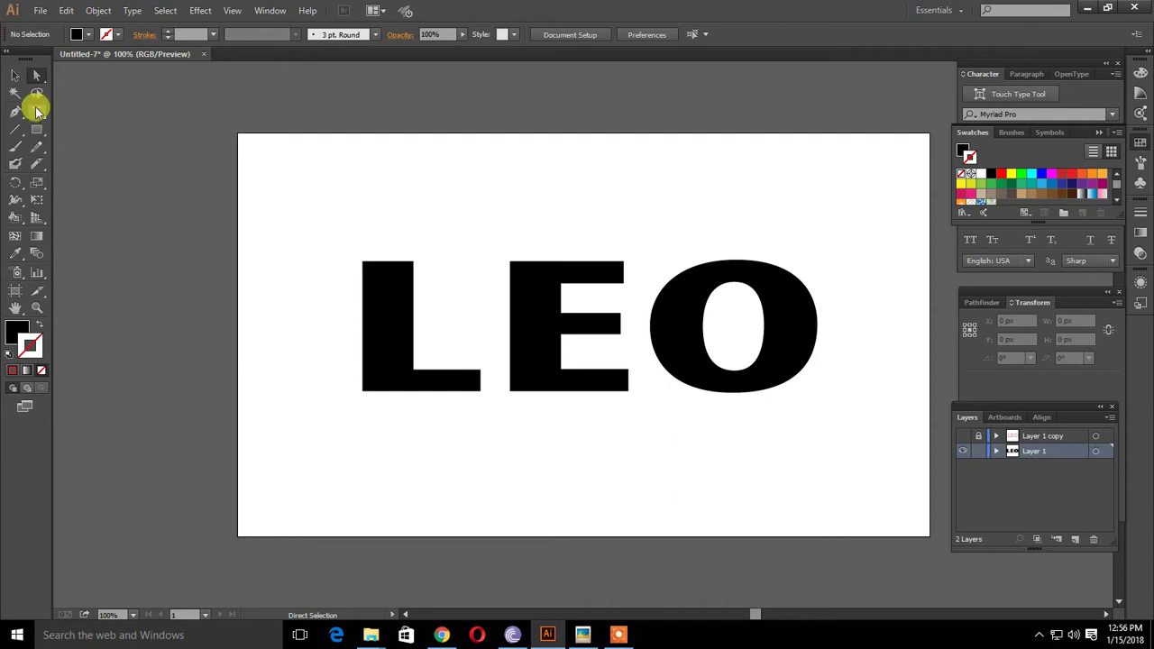
Turn the L outline into an empty area-type text frame
drag(39, 113, 136, 136)
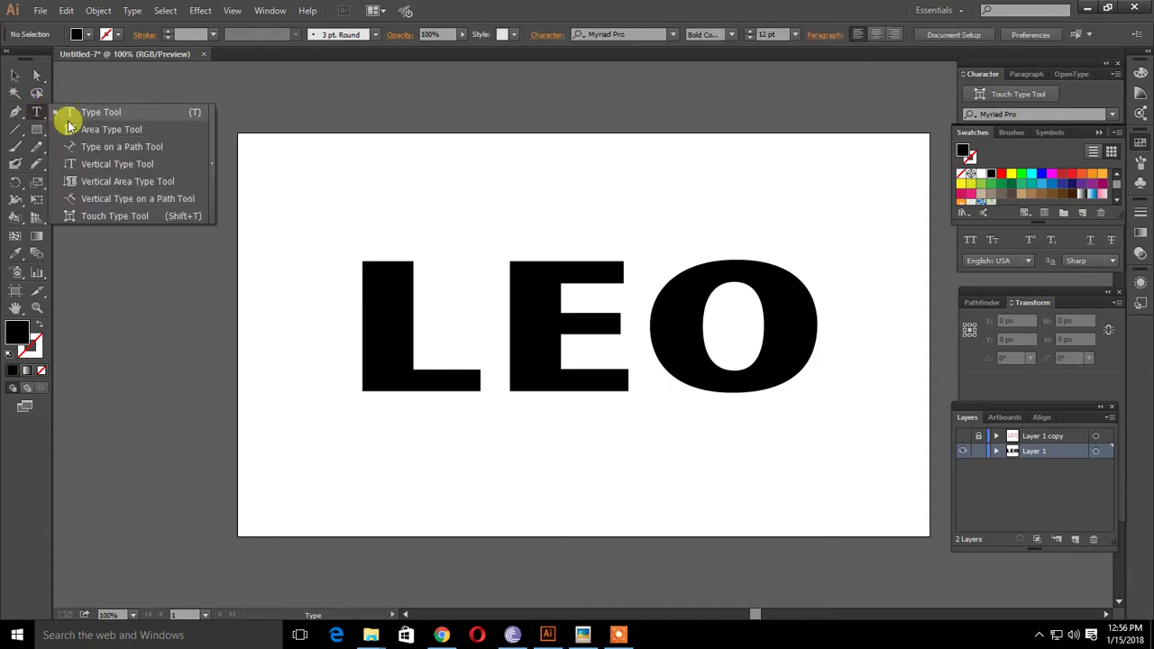
click(136, 134)
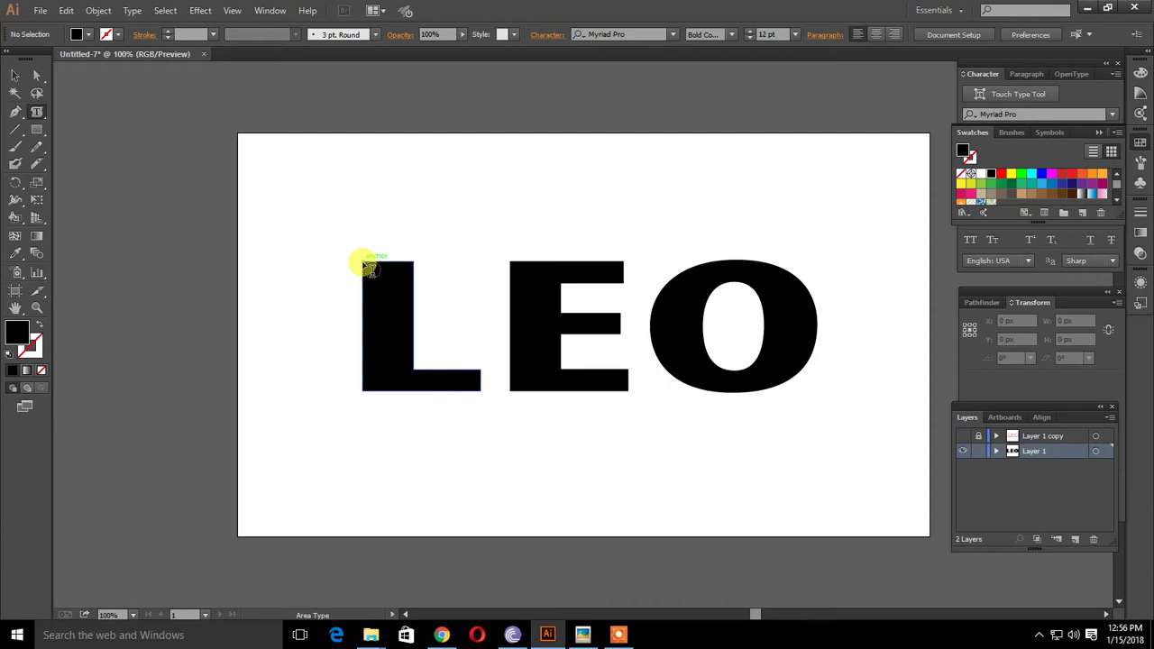
click(364, 264)
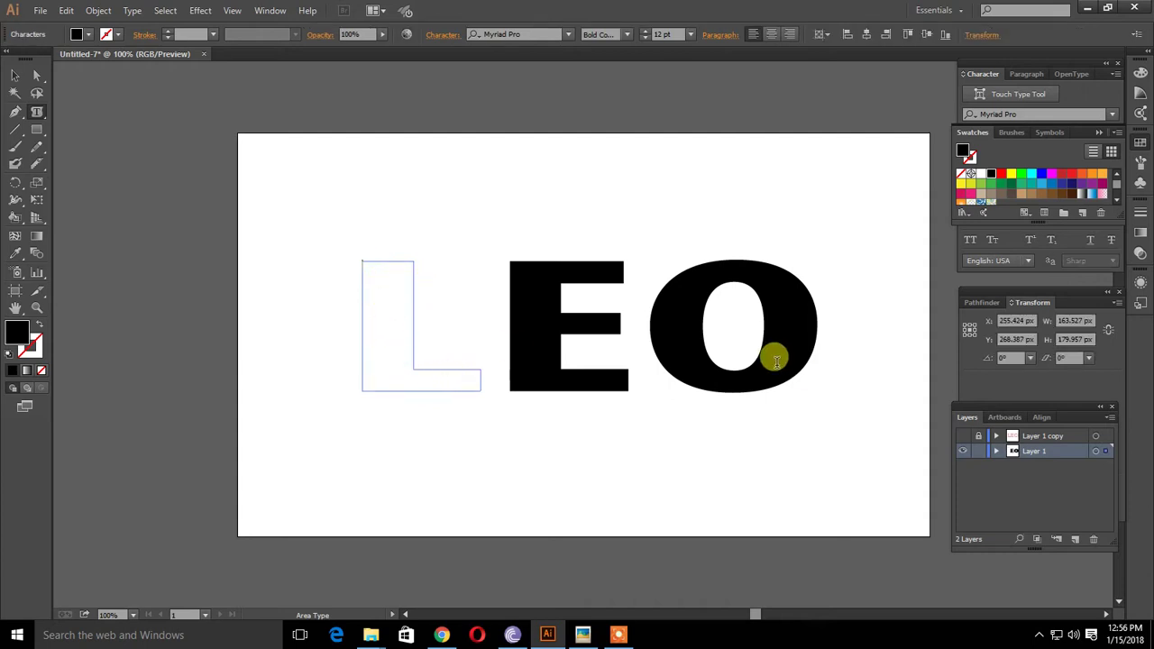
Set the type to Arial Italic at 0.125 in
click(570, 36)
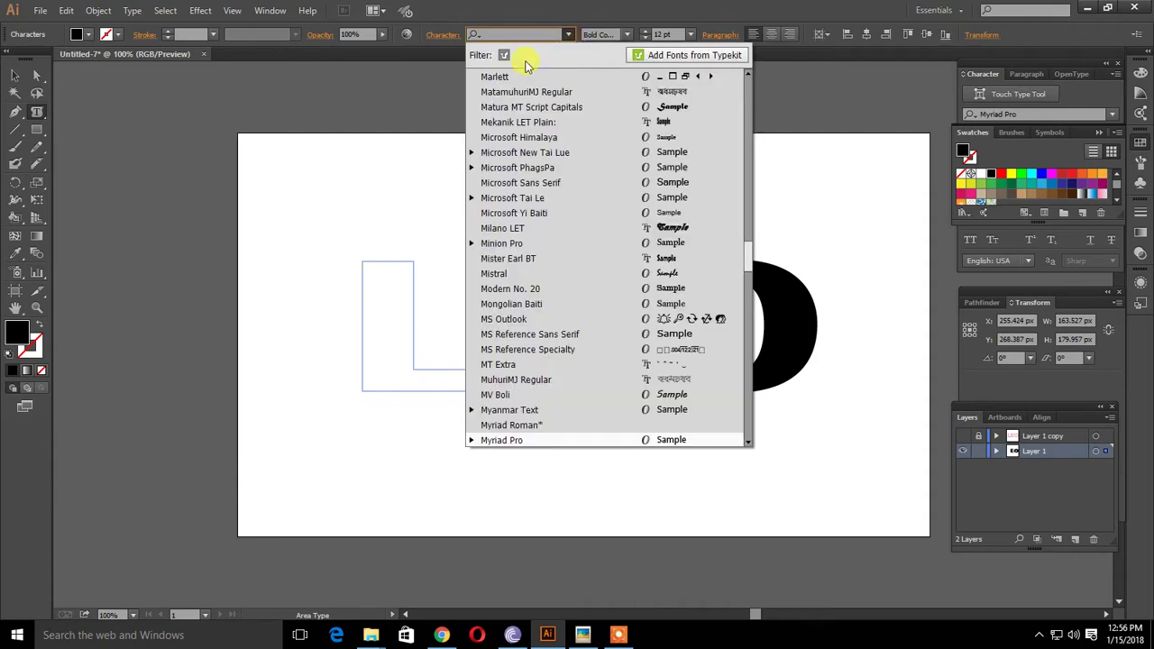
text(ar)
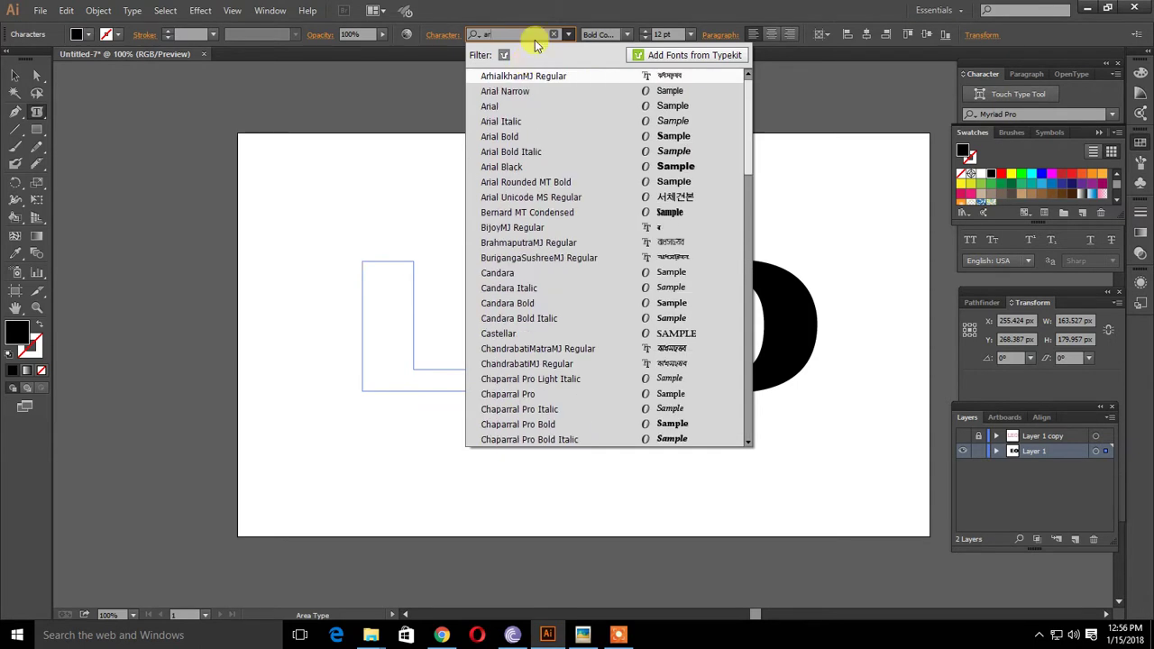
click(522, 104)
click(597, 34)
click(628, 36)
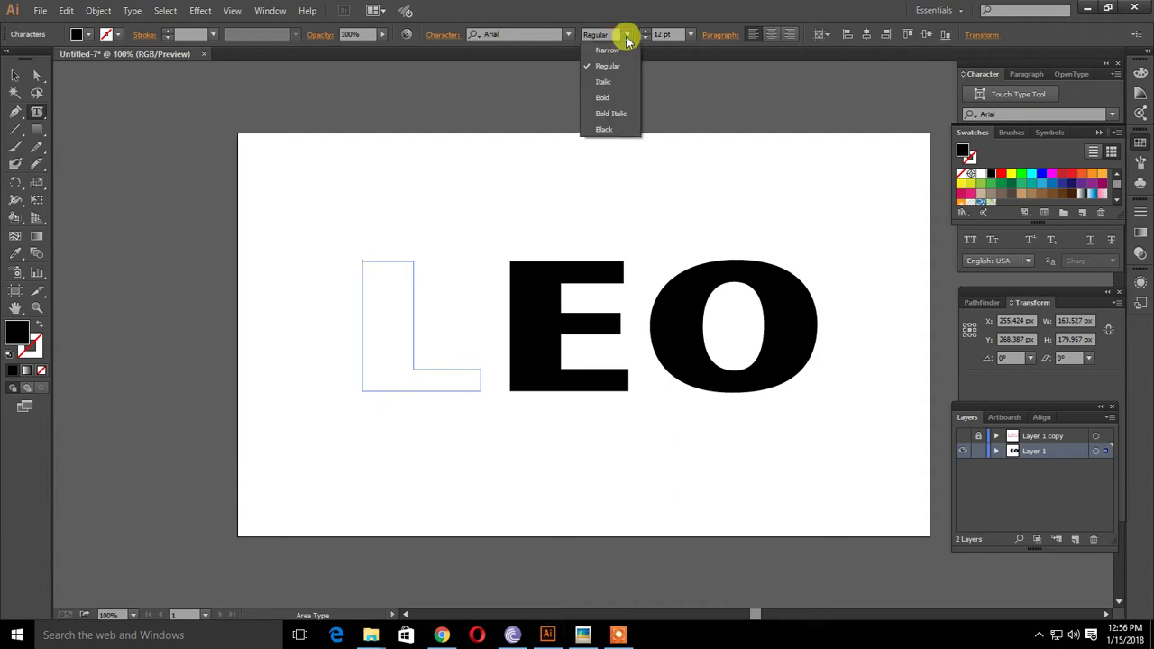
click(601, 77)
click(678, 32)
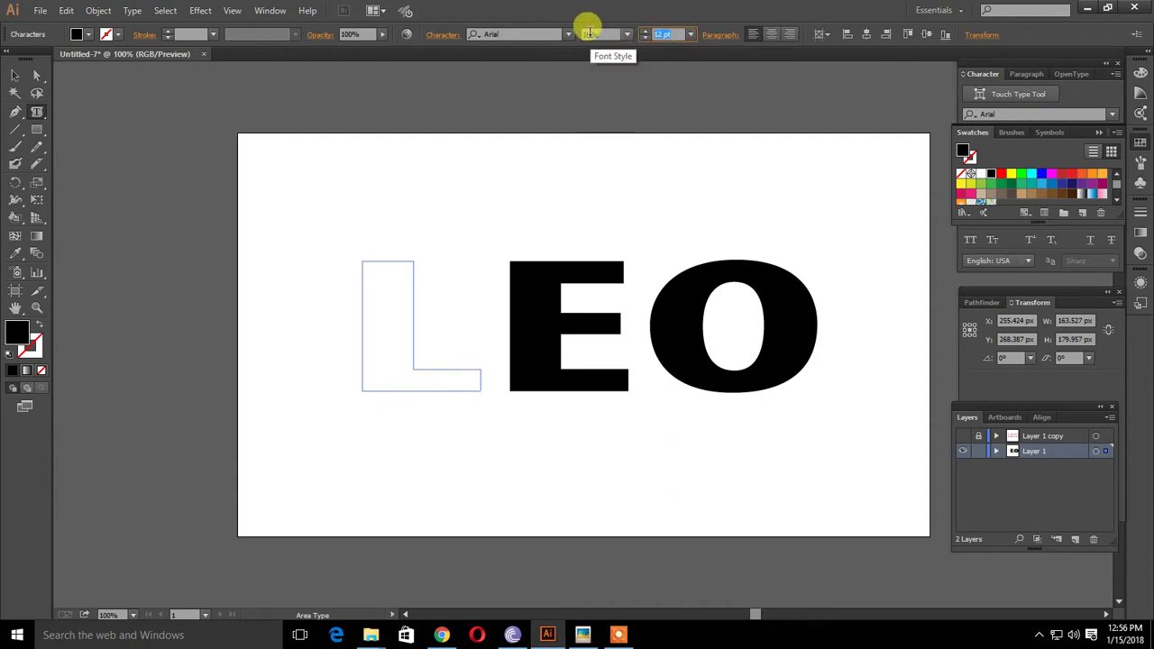
text(0.1)
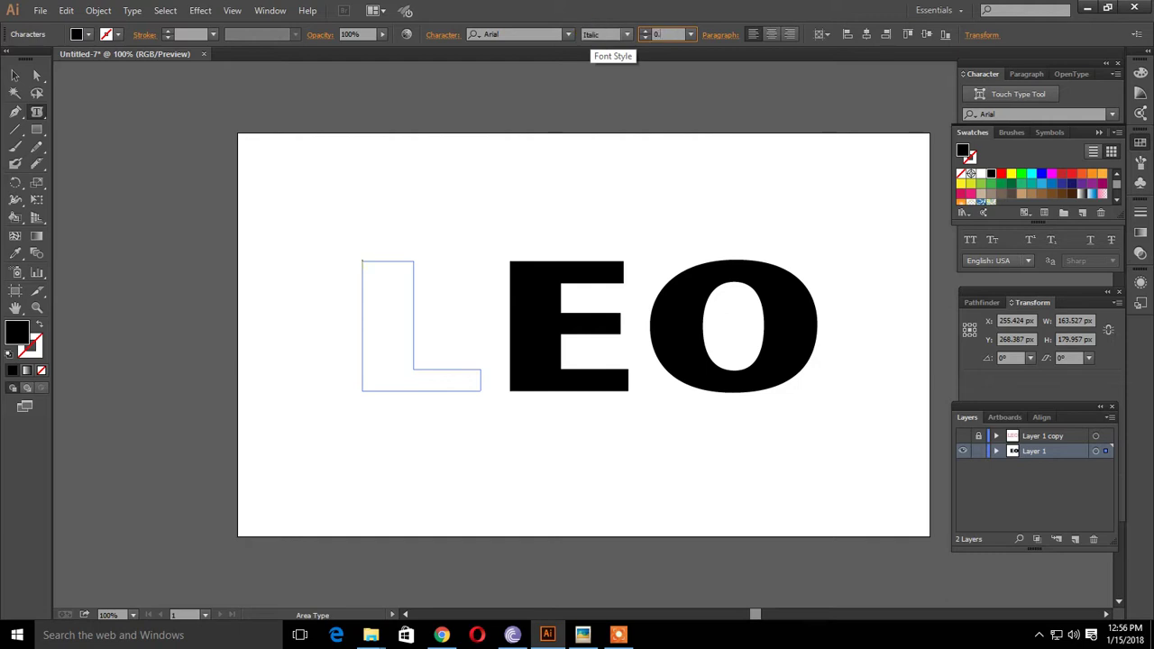
text(25)
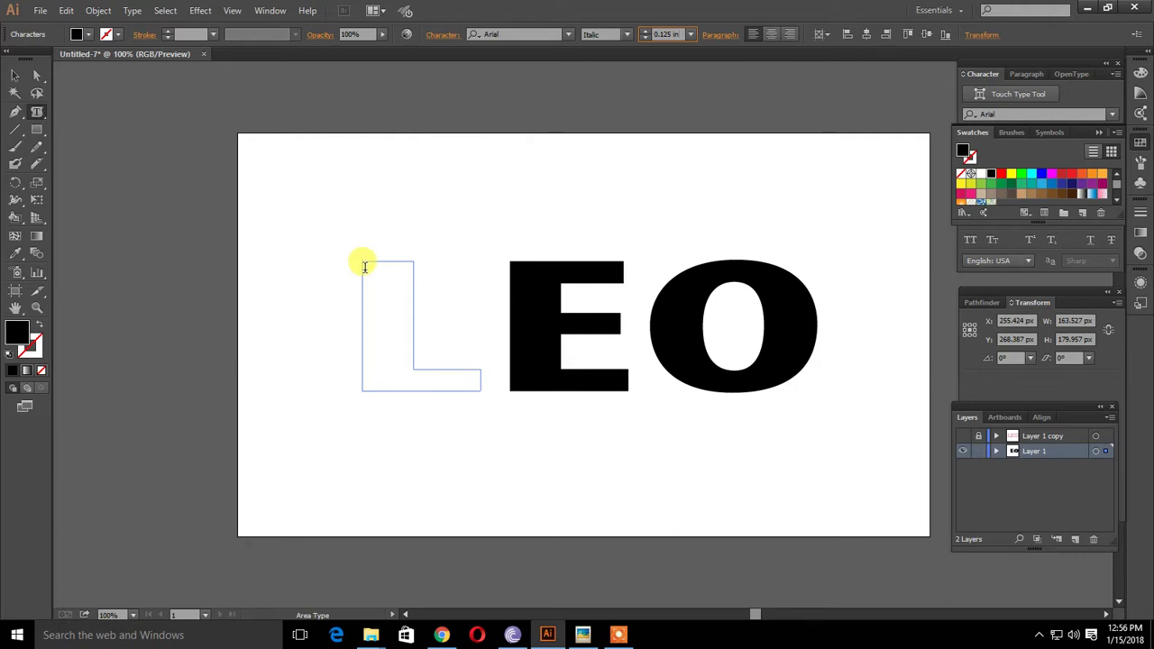
Commit the 9 pt size and paste 'subscribe my channel plz' three times into the L
key(Return)
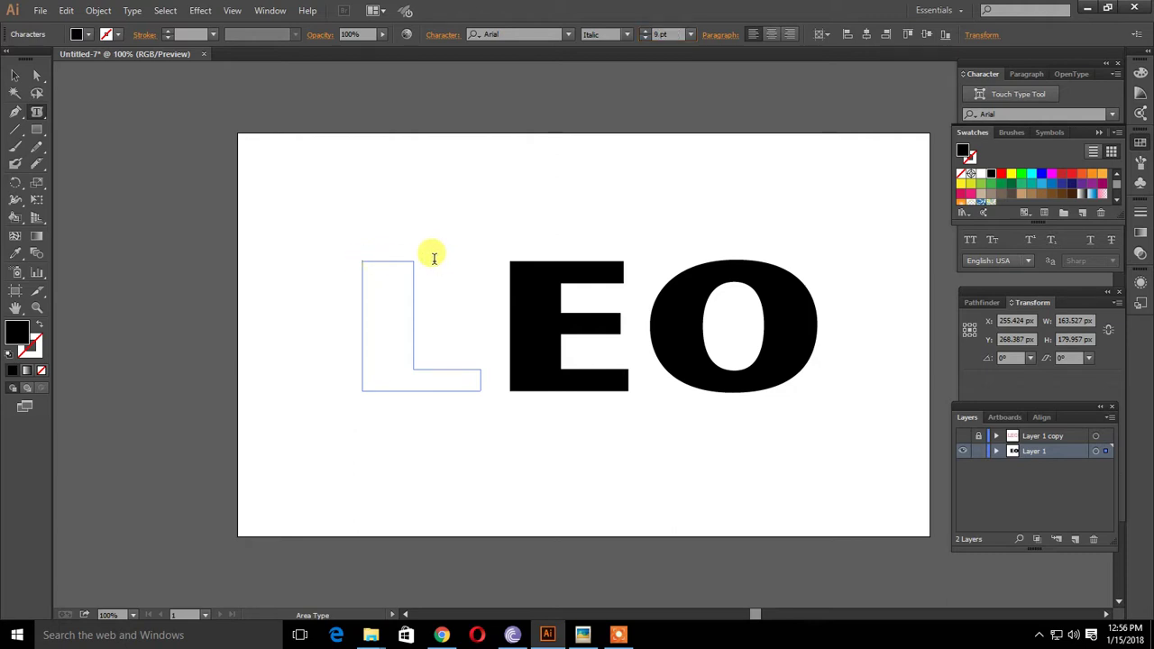
click(414, 255)
text(plz subscribe my channel)
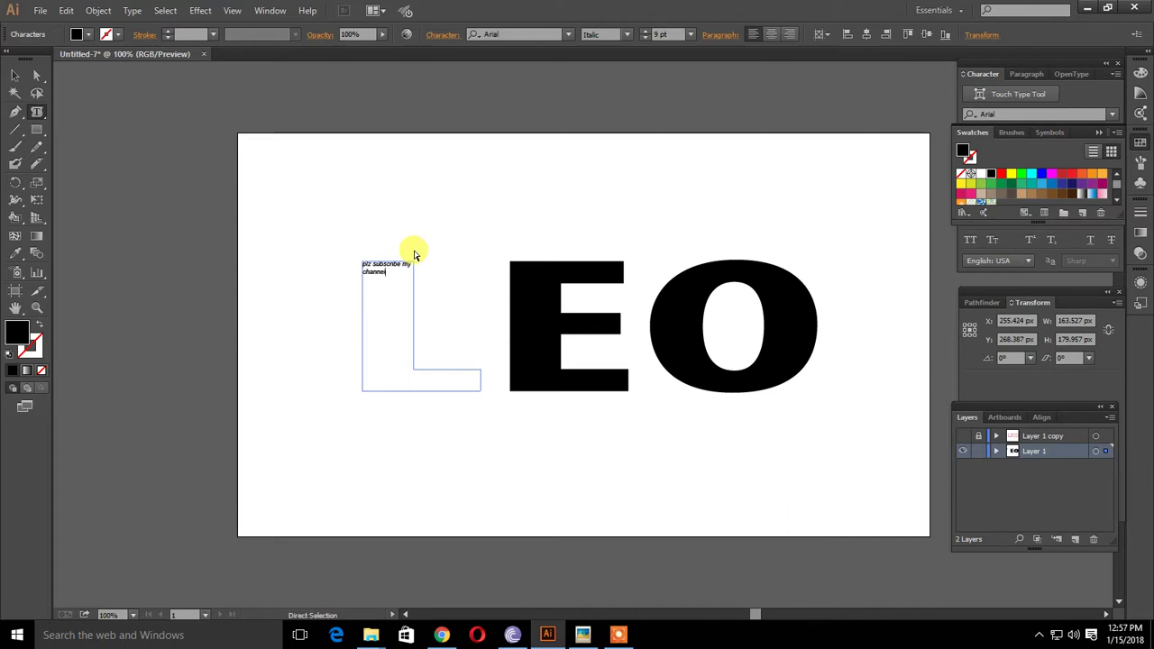
key(ctrl+v)
key(ctrl+v)
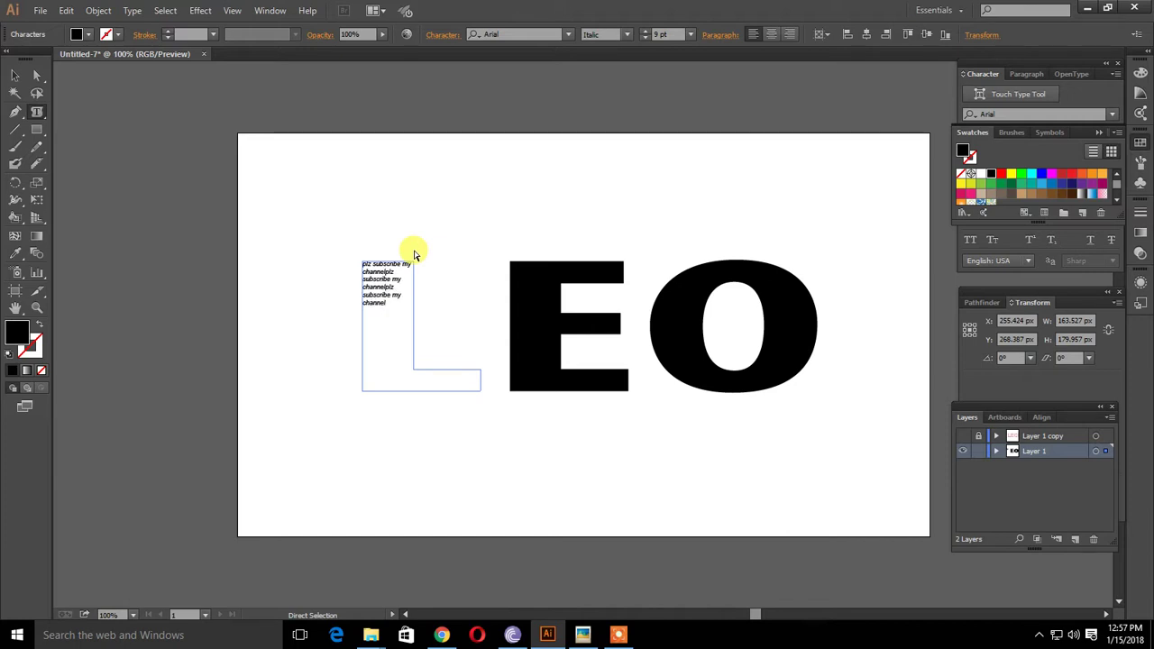
key(ctrl+v)
key(ctrl+v)
key(ctrl+v)
key(ctrl+v)
key(ctrl+v)
key(ctrl+v)
key(ctrl+v)
key(ctrl+v)
key(ctrl+v)
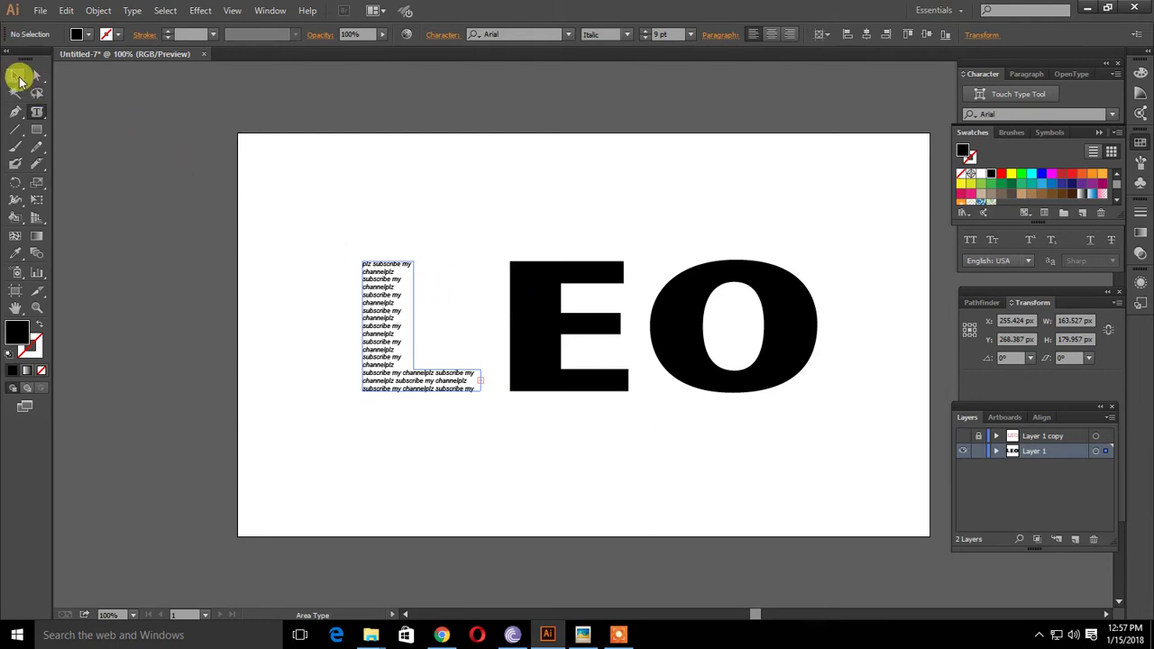
Select the filled L text frame and set the view zoom to 200%
click(20, 80)
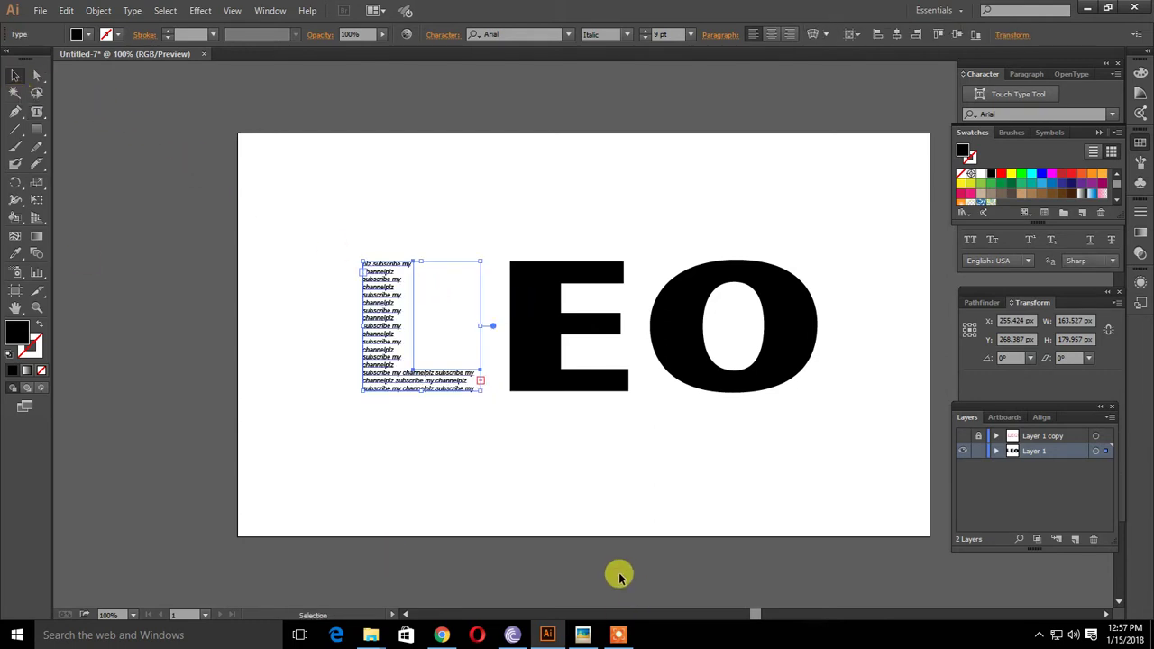
key(ctrl+plus)
key(ctrl+plus)
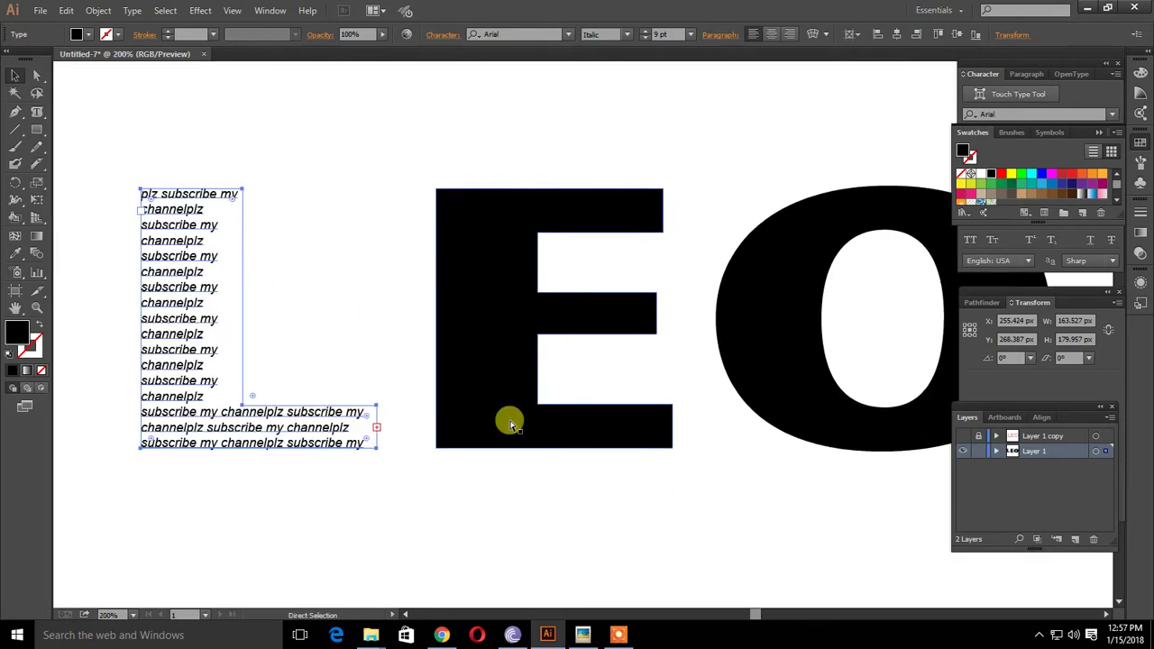
key(ctrl+plus)
key(ctrl+minus)
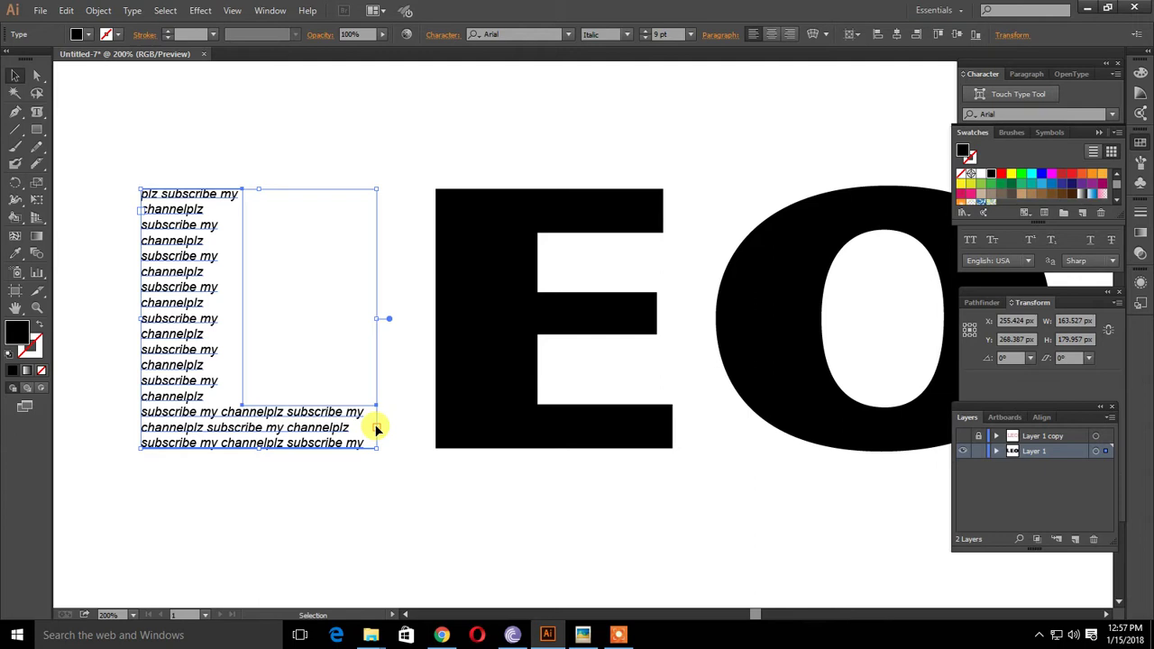
key(t)
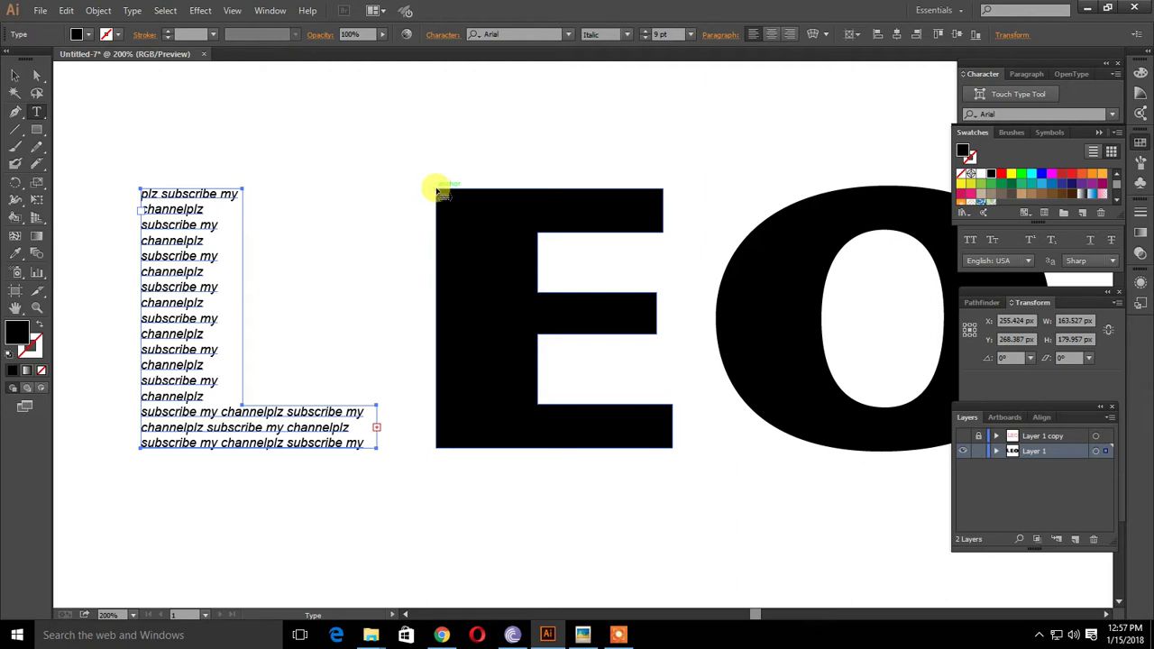
Thread the L's overflow text into the E outline and check the flowed text
click(436, 191)
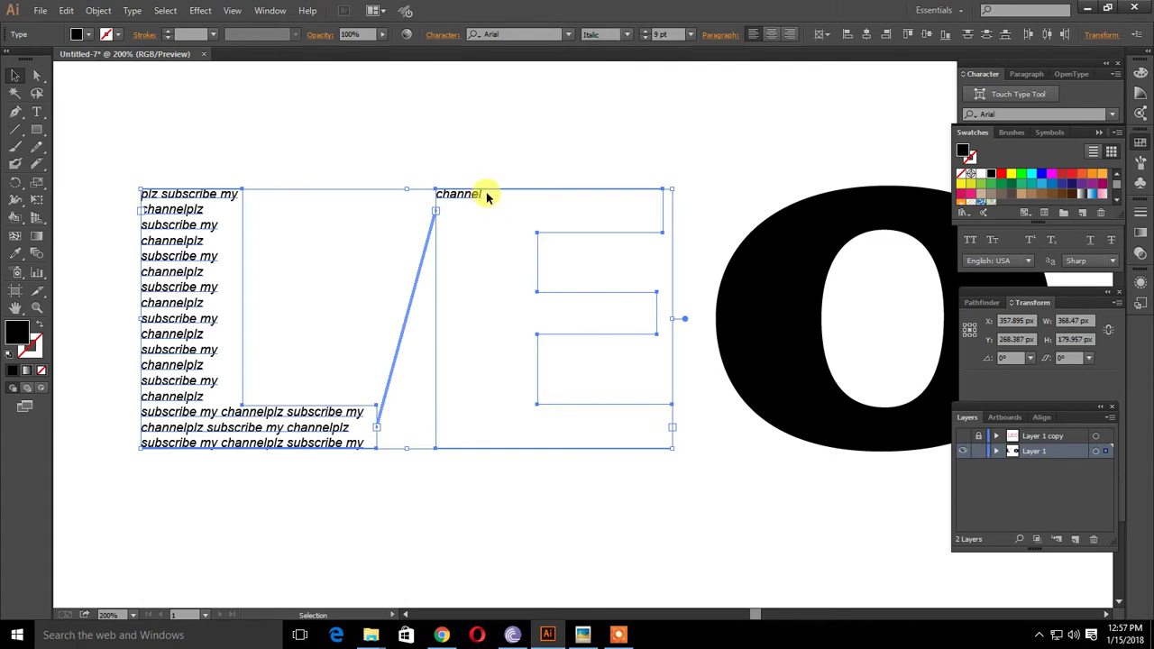
click(483, 196)
click(483, 197)
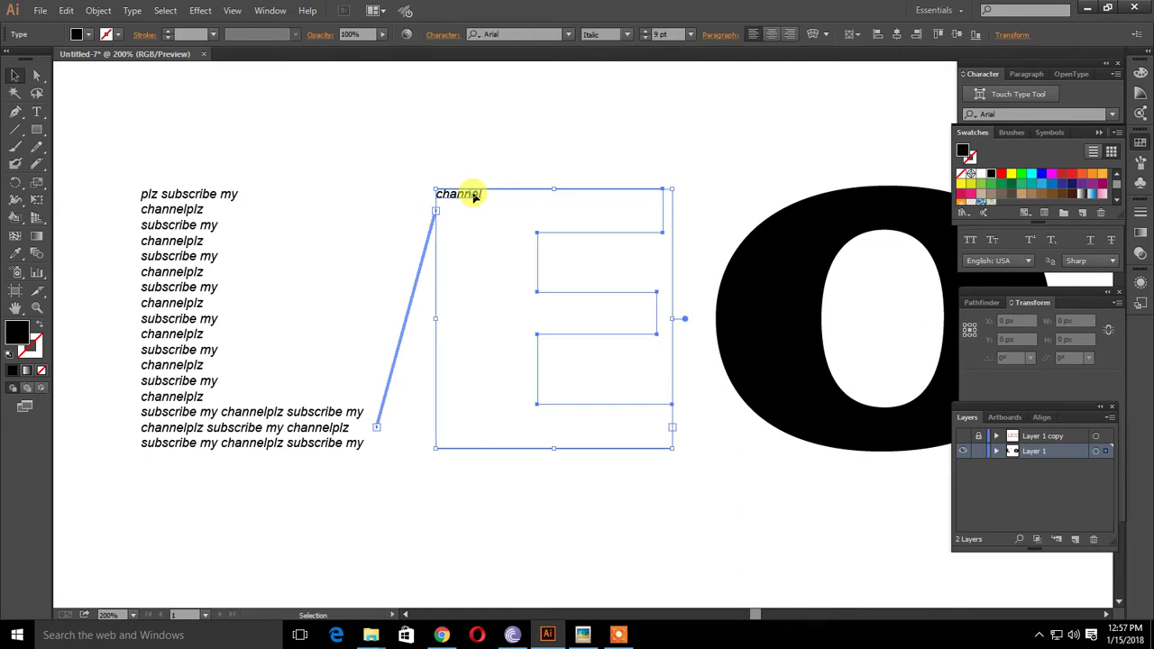
double_click(484, 194)
key(ctrl+a)
click(485, 194)
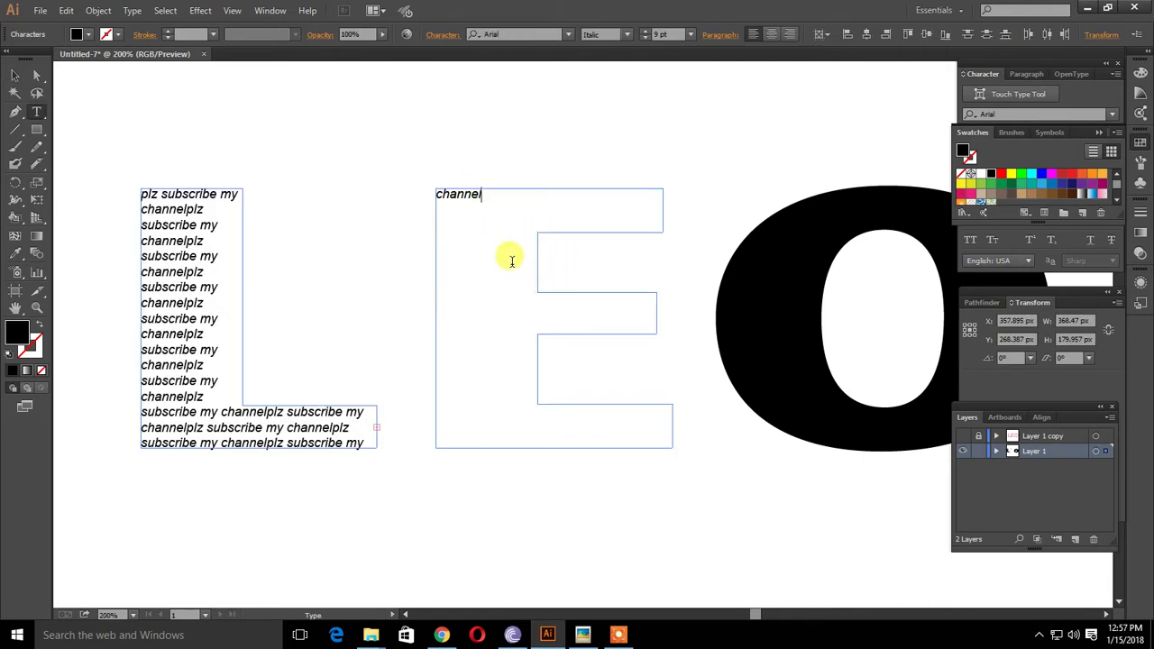
key(Escape)
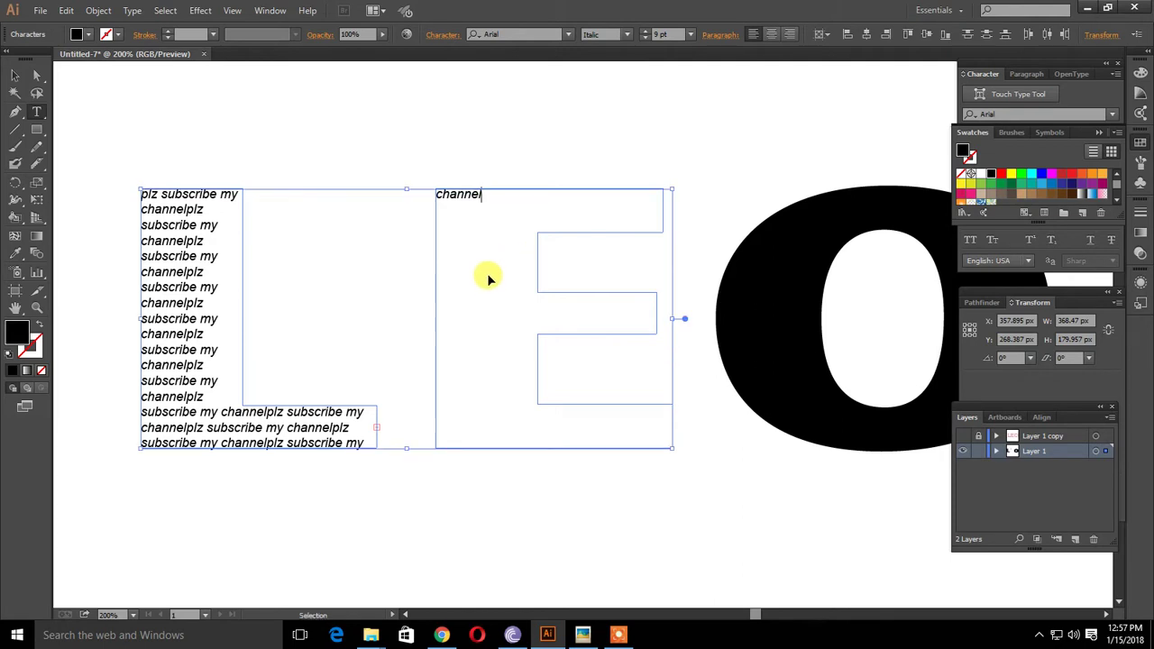
Paste three more copies of 'subscribe my channelplz' to fill the E
key(ctrl+v)
text(plz subscribe my channel)
key(ctrl+v)
key(ctrl+v)
key(ctrl+v)
key(ctrl+v)
key(ctrl+v)
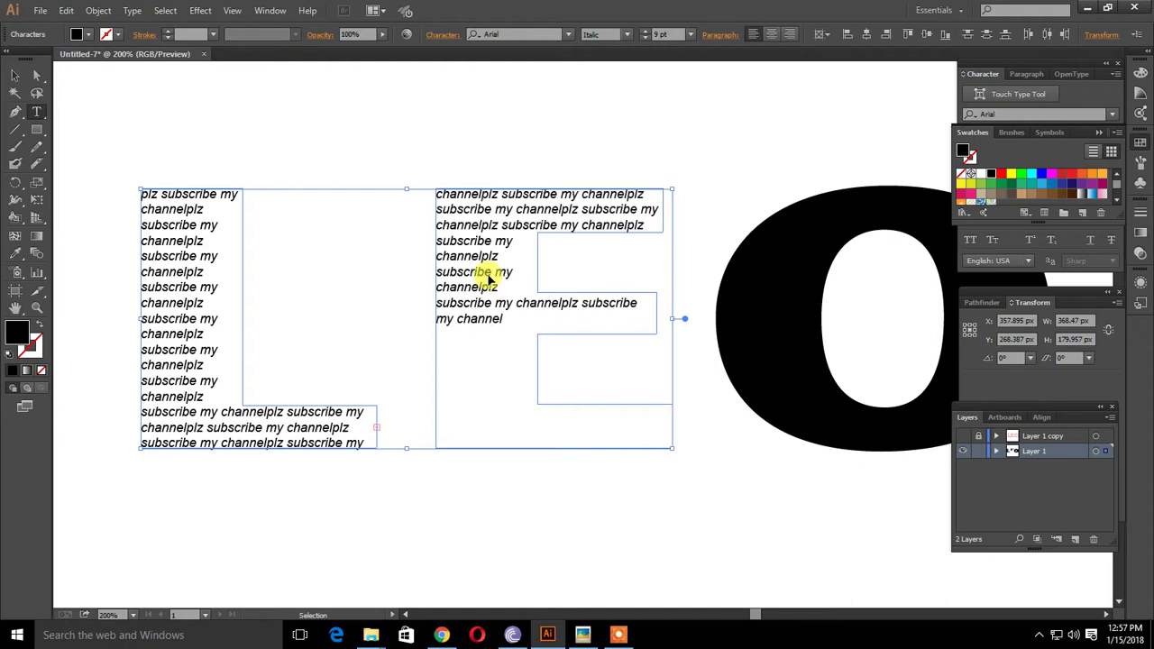
key(ctrl+v)
key(ctrl+v)
key(ctrl+v)
key(ctrl+v)
key(ctrl+v)
key(ctrl+v)
key(ctrl+v)
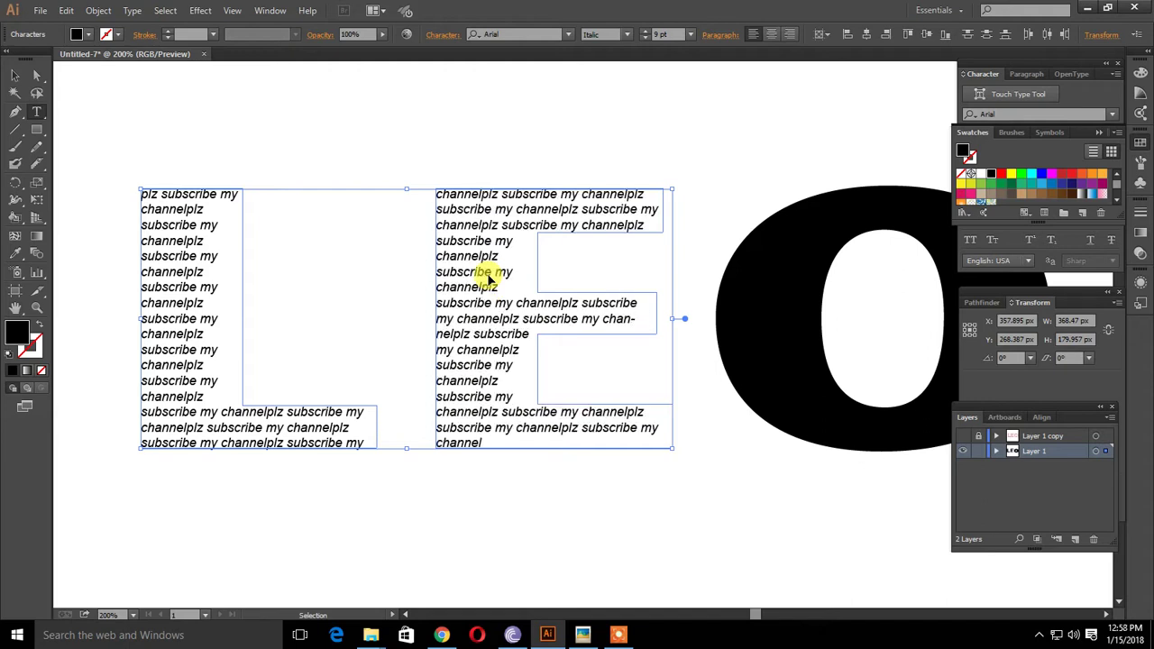
key(ctrl+v)
key(ctrl+v)
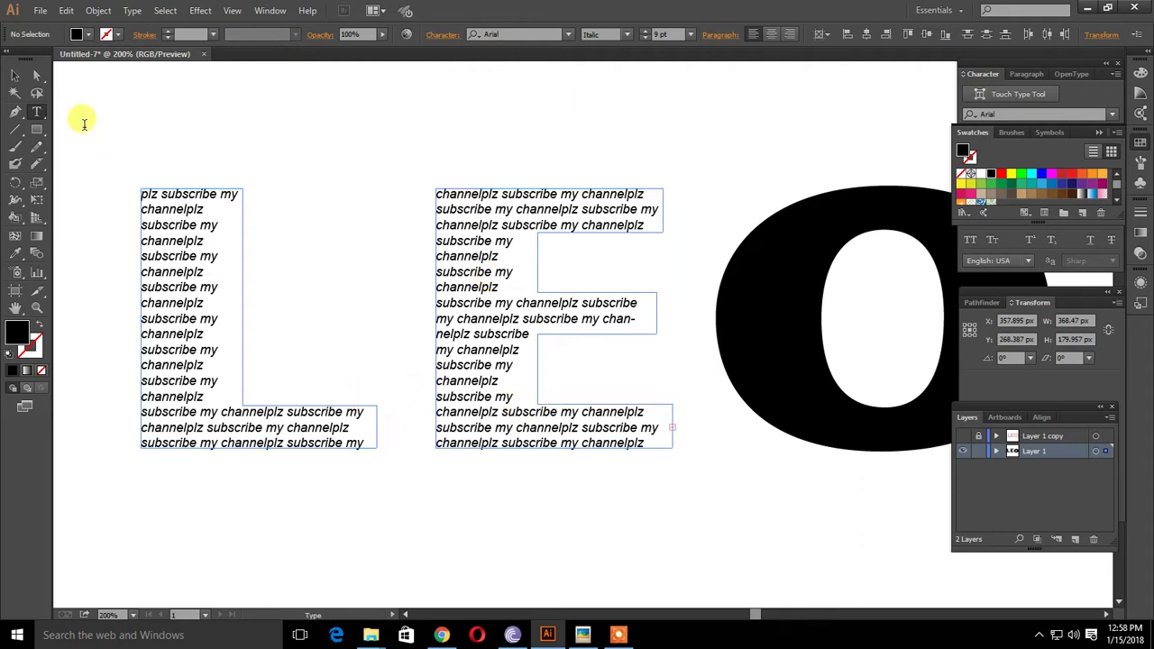
Thread the E's overflow text into the O outline
click(15, 76)
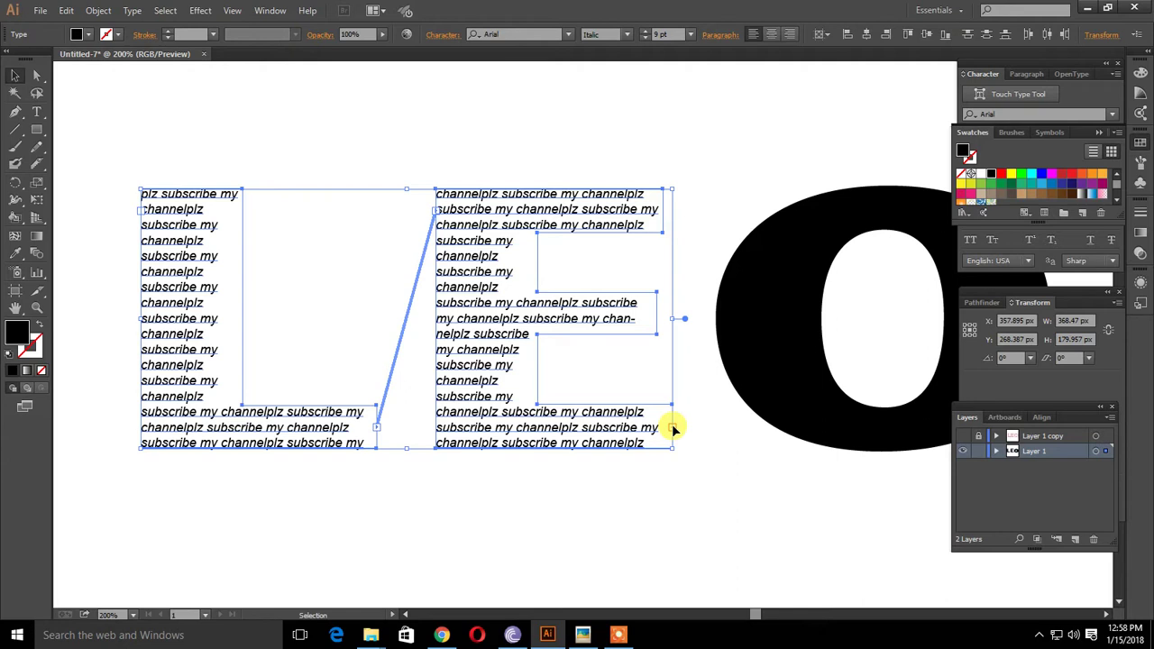
key(t)
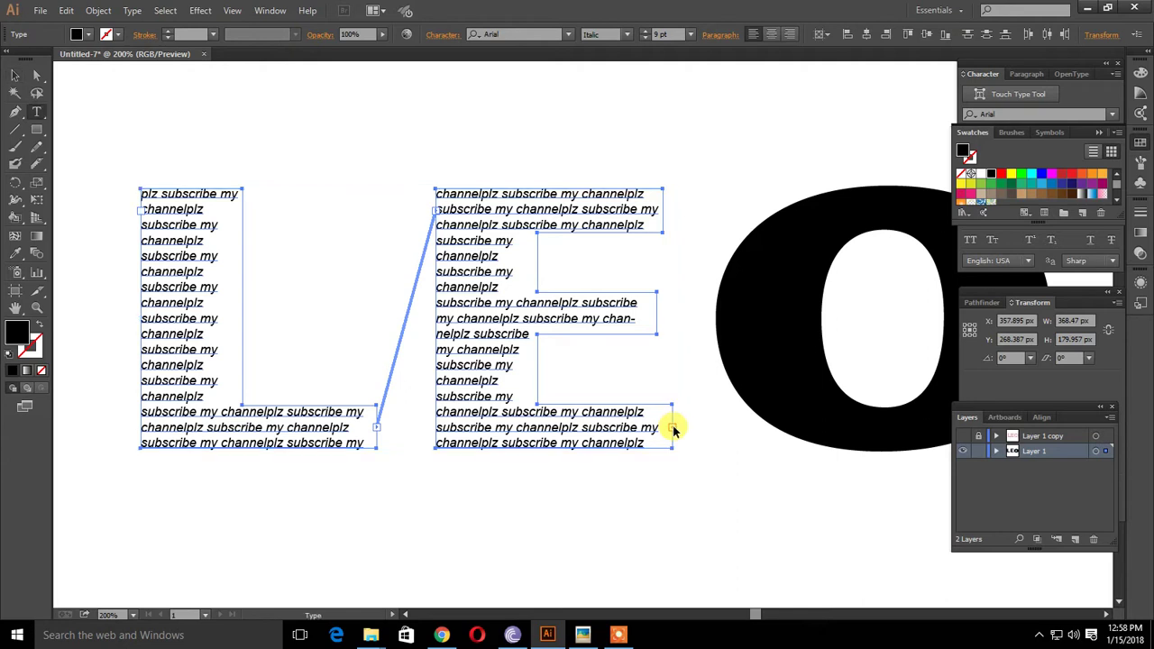
click(672, 427)
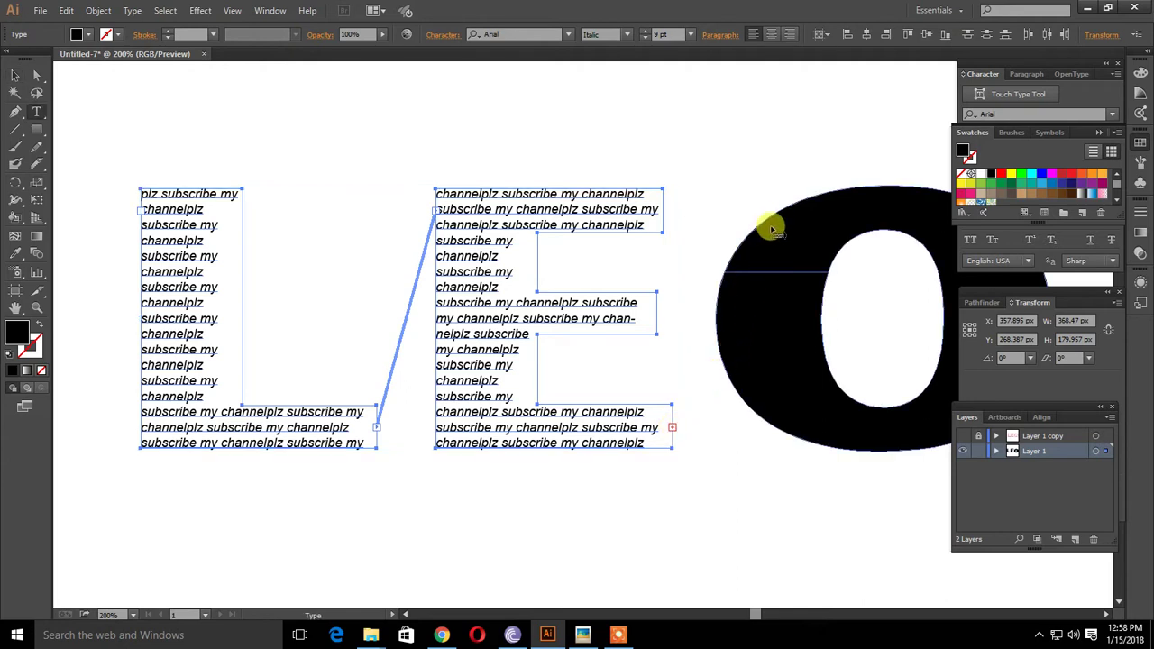
click(885, 190)
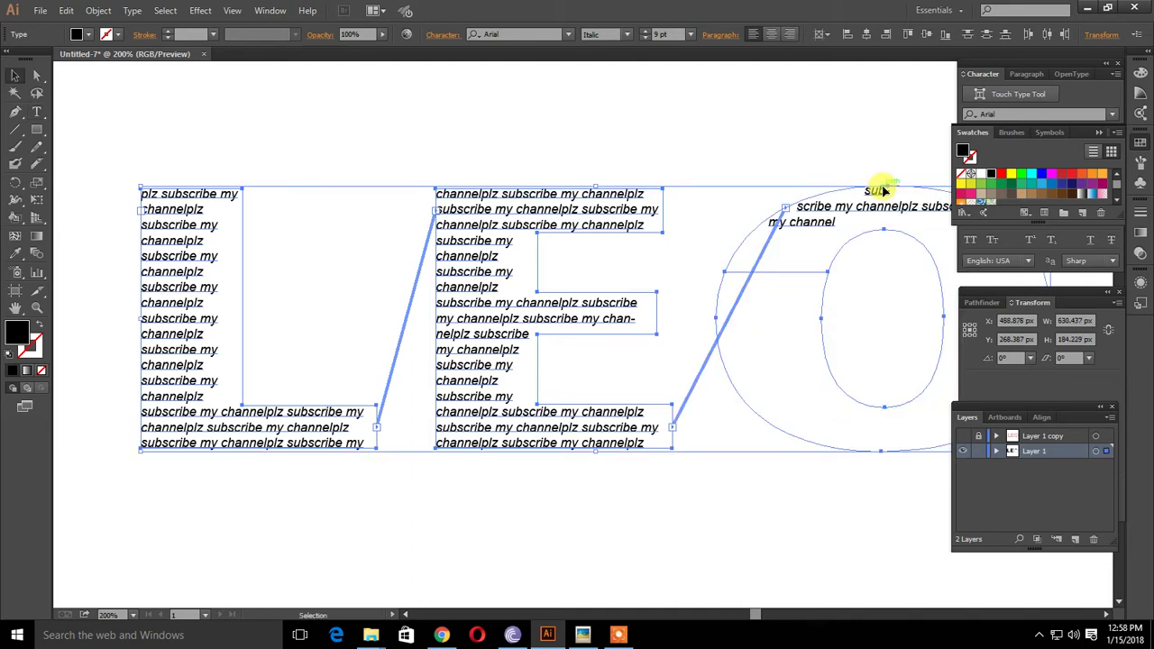
Check the phrase text flowing around the O ring, then zoom out to see all three letters
double_click(830, 225)
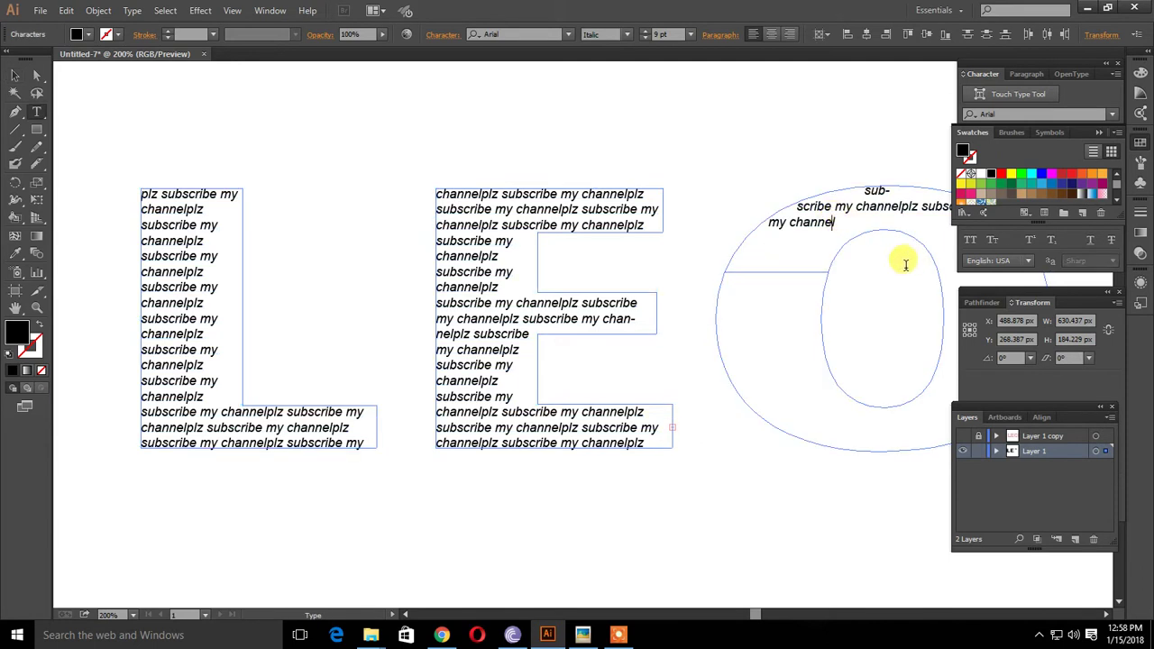
key(Escape)
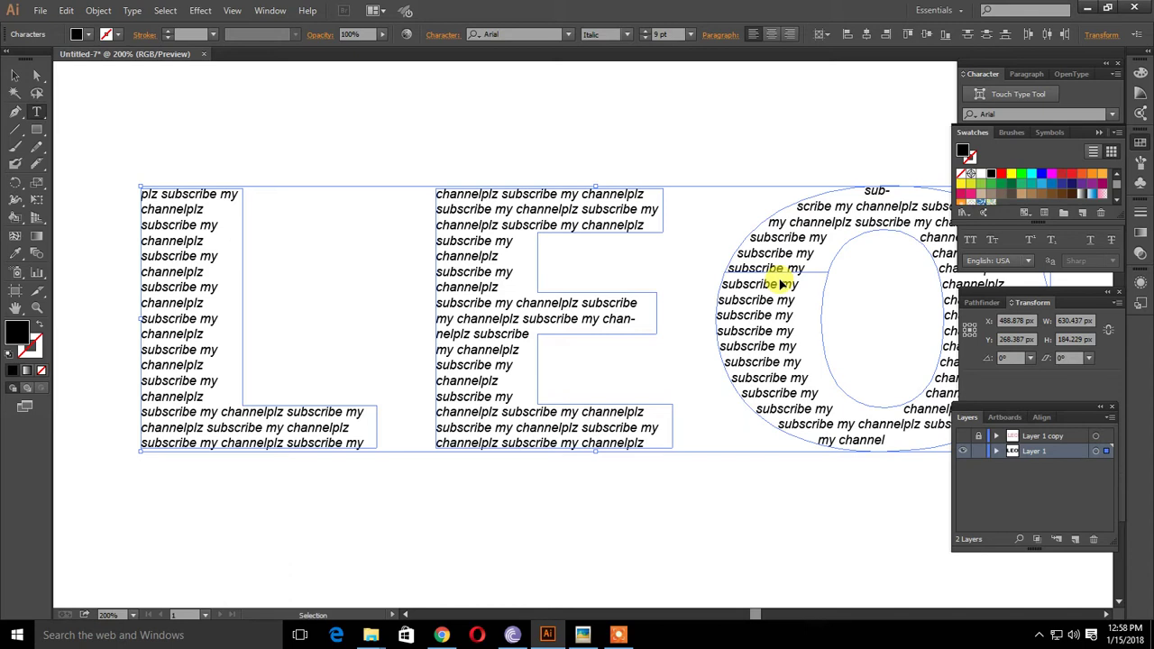
key(t)
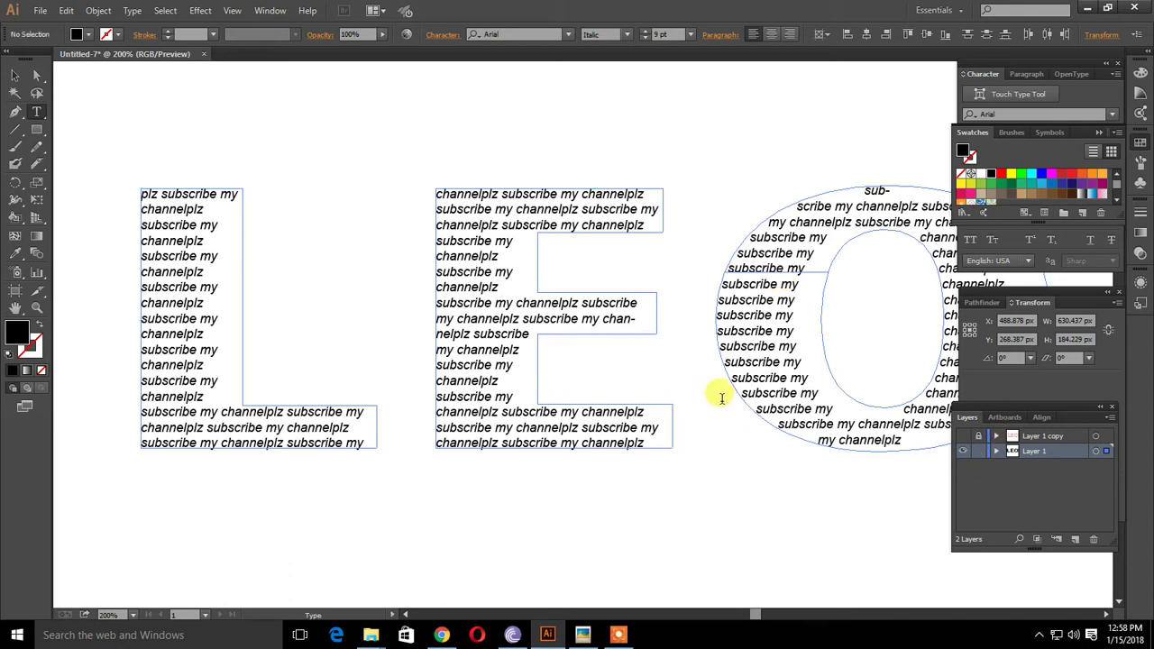
key(ctrl+a)
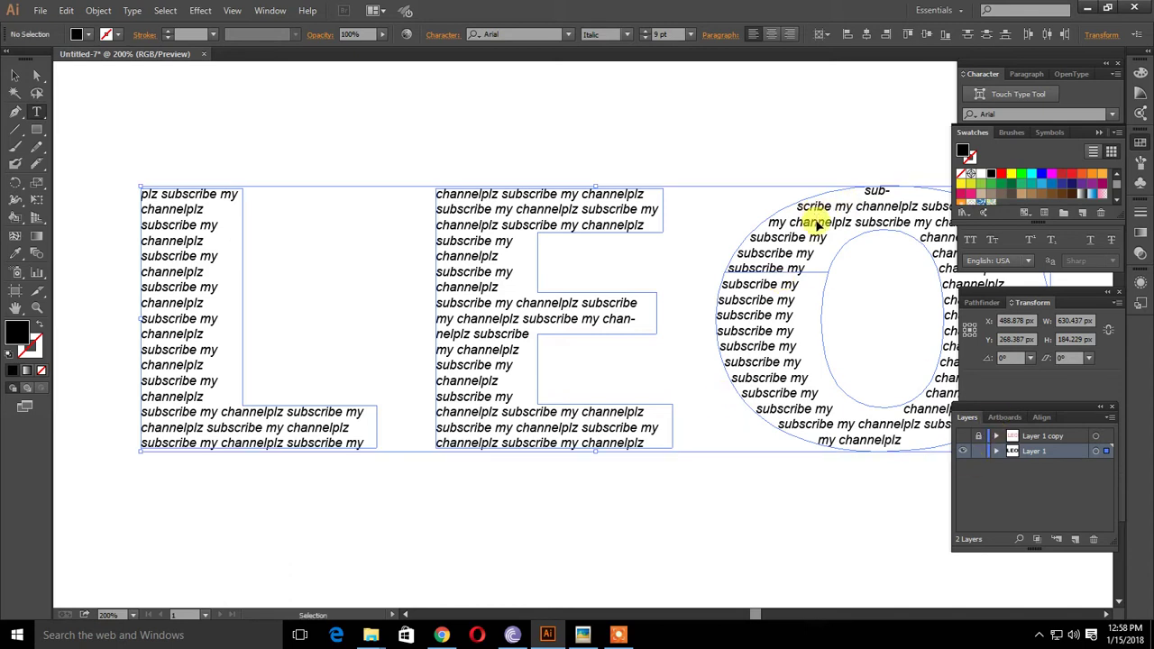
key(ctrl+minus)
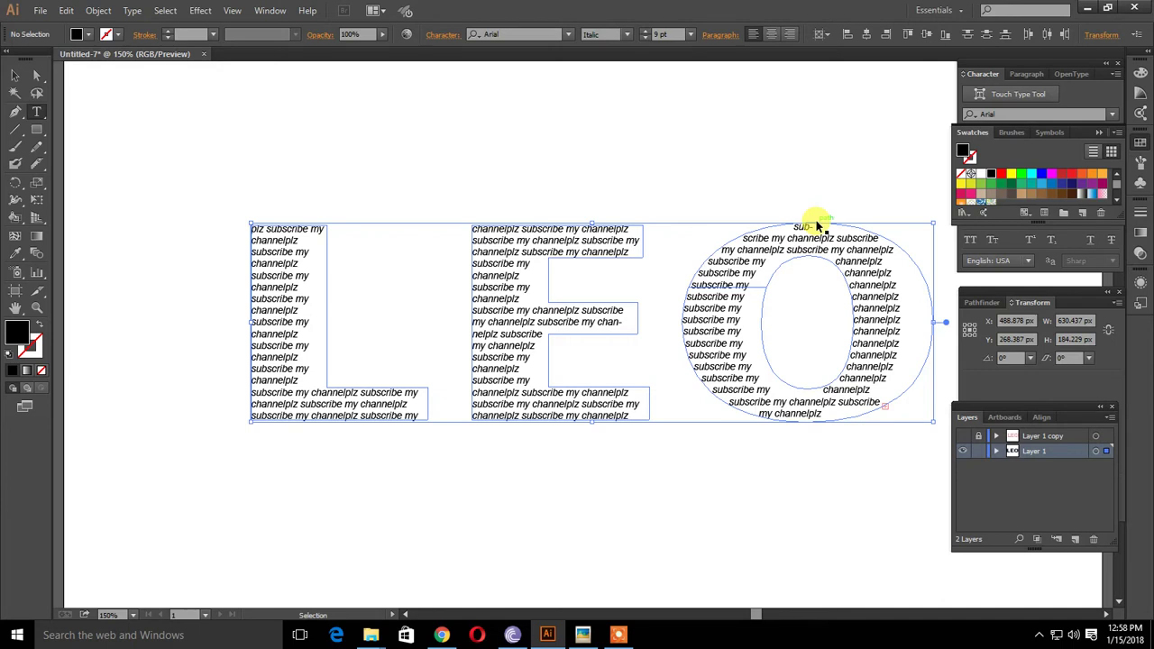
Apply 'Justify with last line aligned right' to the L, E and O text at 150% zoom
key(ctrl+minus)
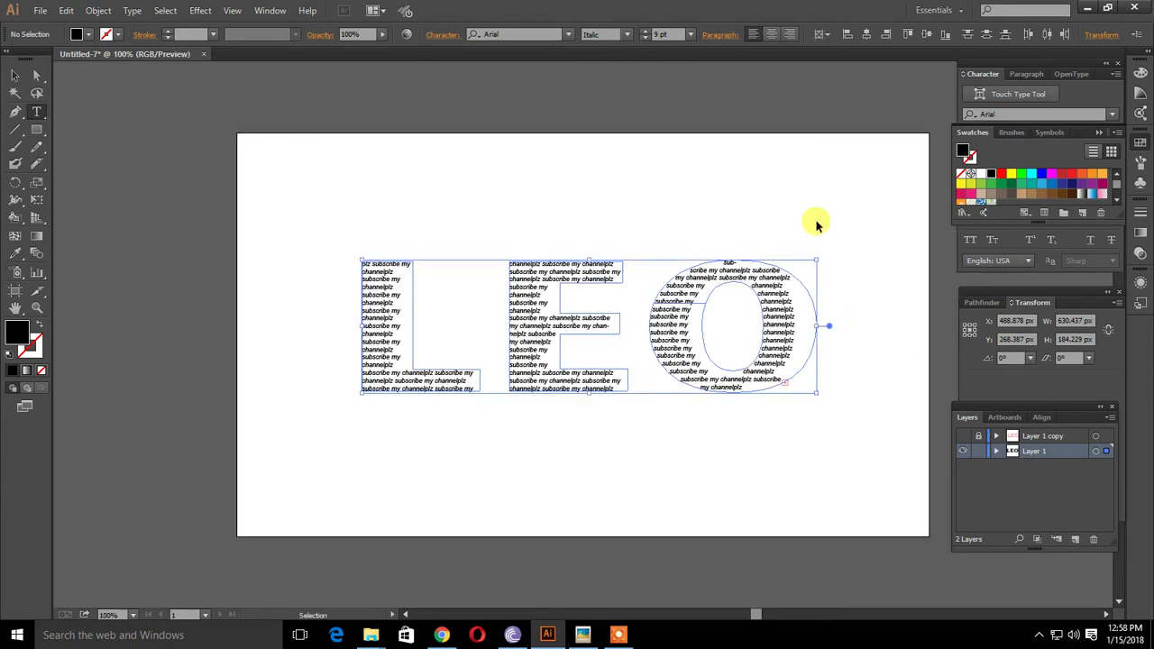
key(ctrl+plus)
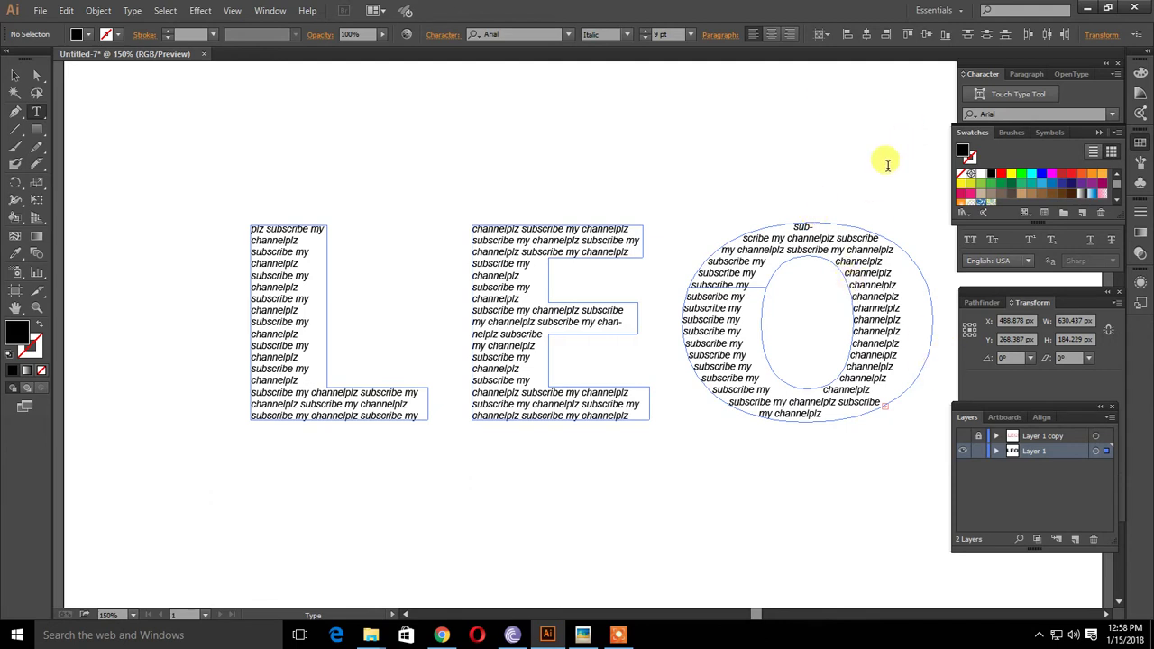
click(721, 36)
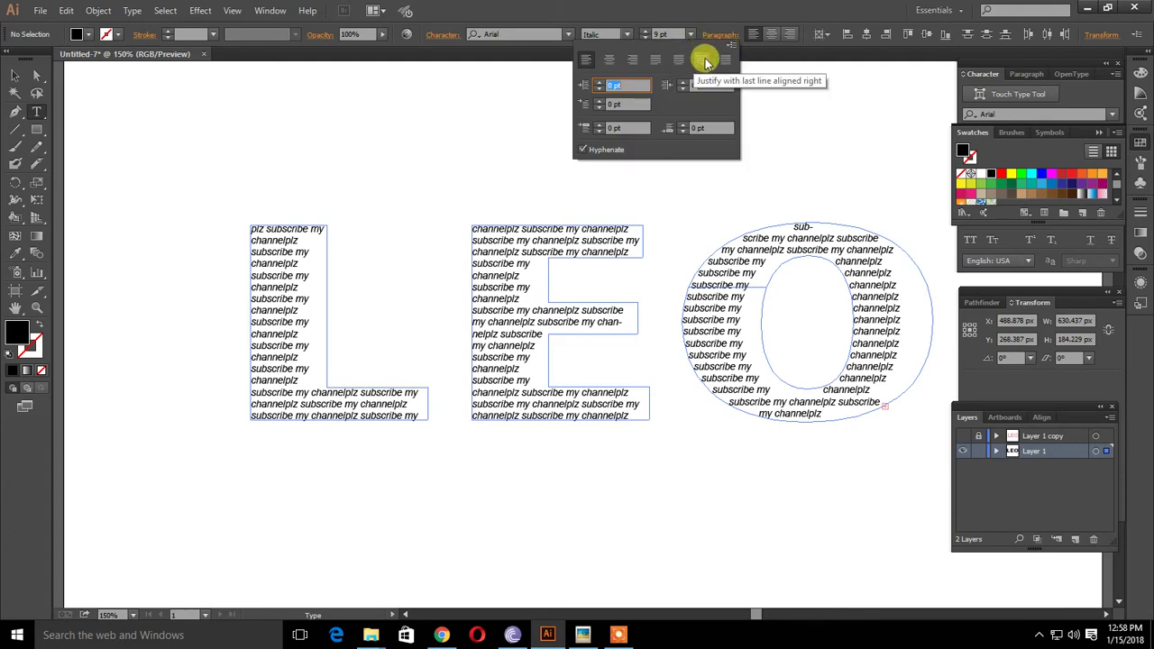
click(705, 58)
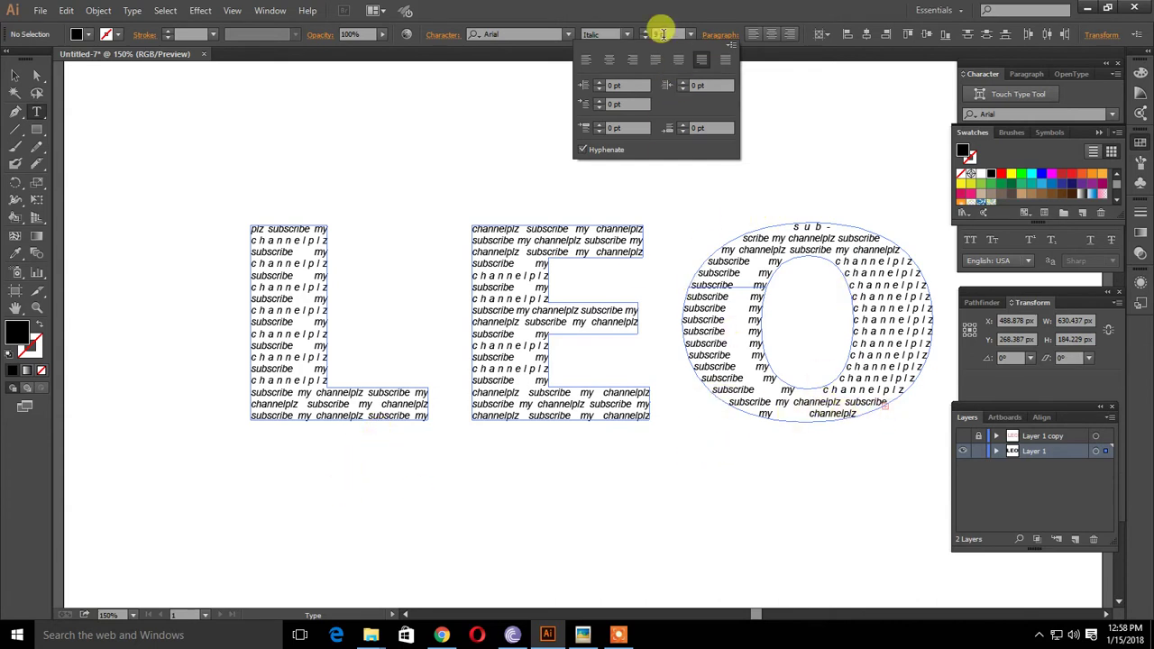
click(704, 27)
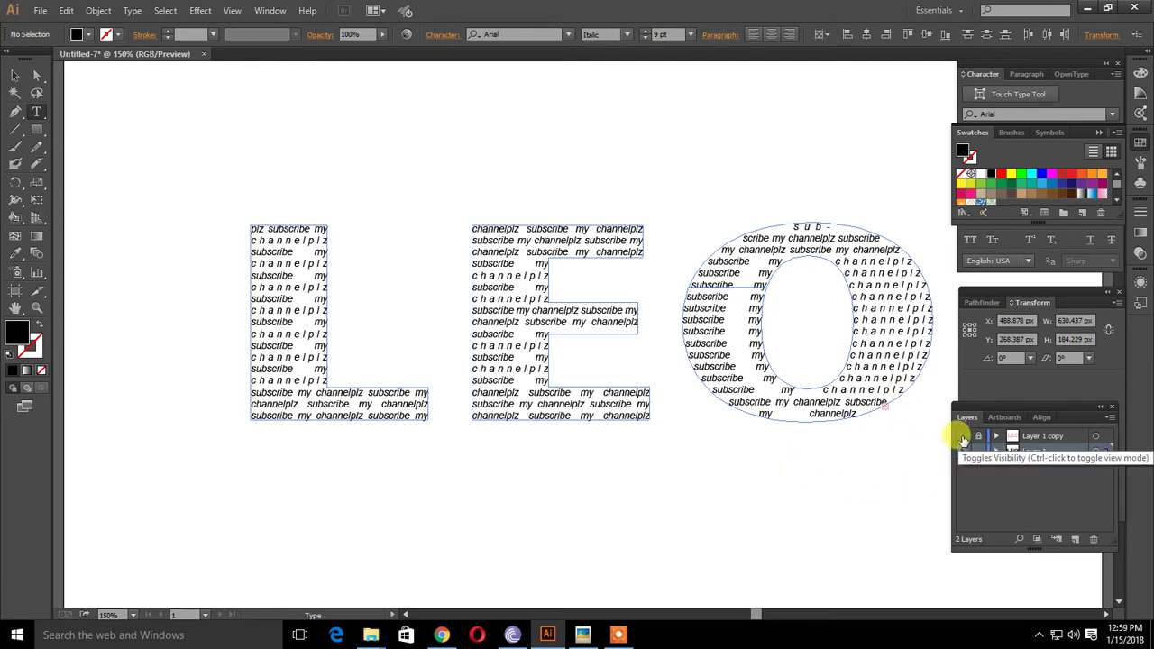
Turn Layer 1 copy's visibility back on and deselect everything to see the red letter outlines
click(963, 437)
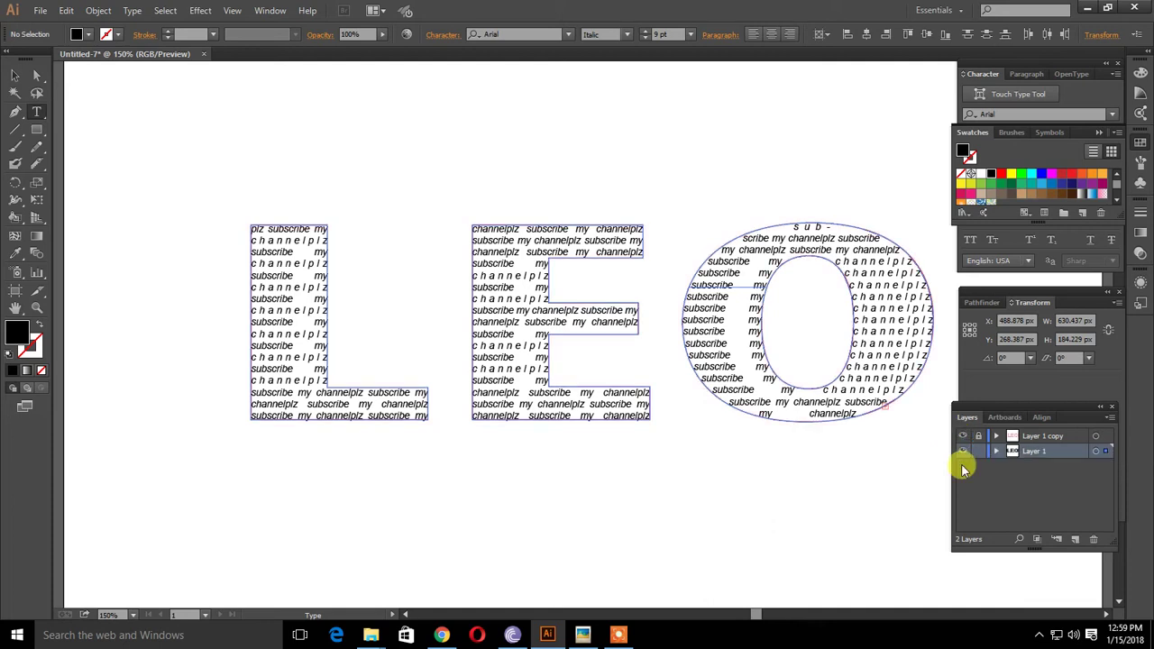
click(16, 75)
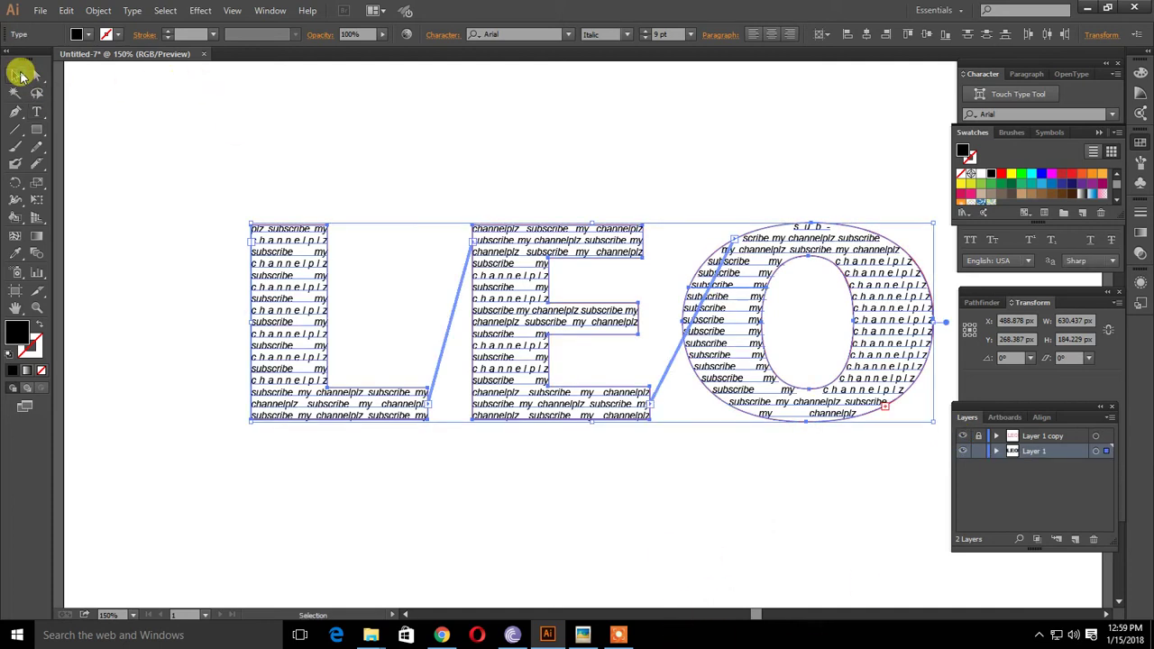
click(434, 486)
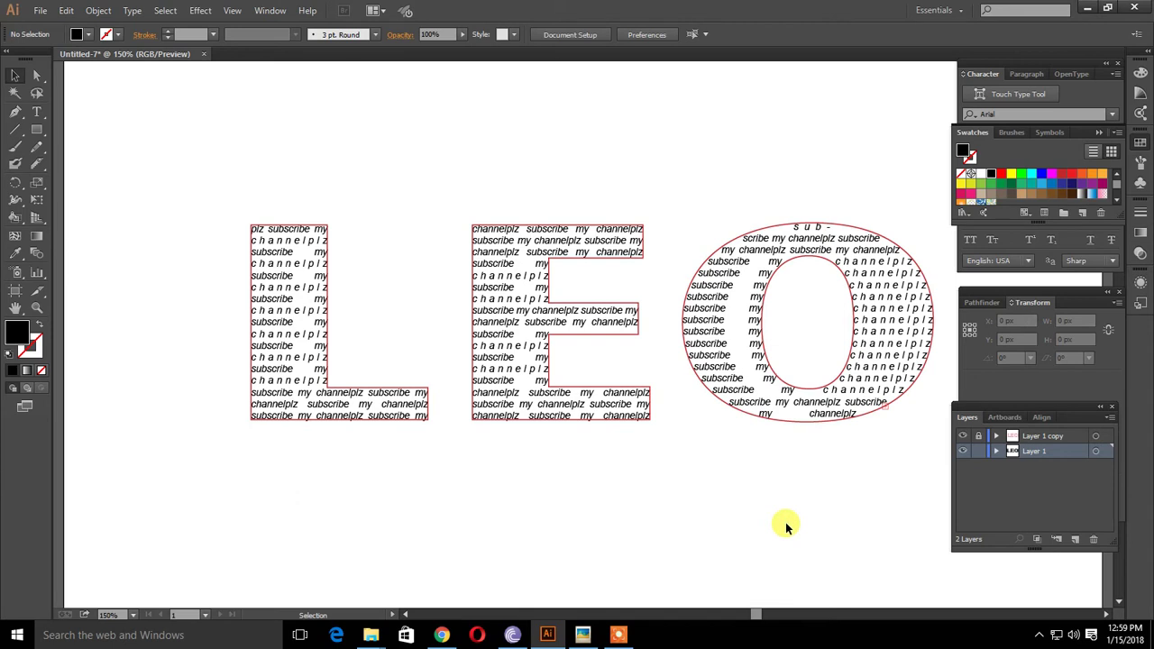